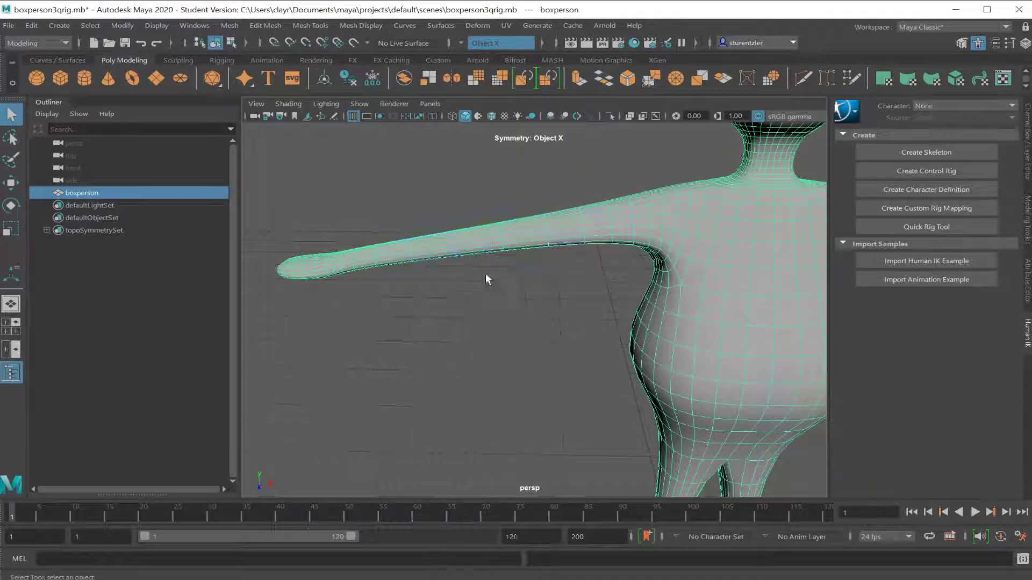
Smooth the whole boxperson mesh in object mode with one division, then reselect the mesh.
right_click(715, 299)
right_drag(715, 297, 764, 276)
scroll(753, 296, down, 5)
scroll(704, 317, down, 2)
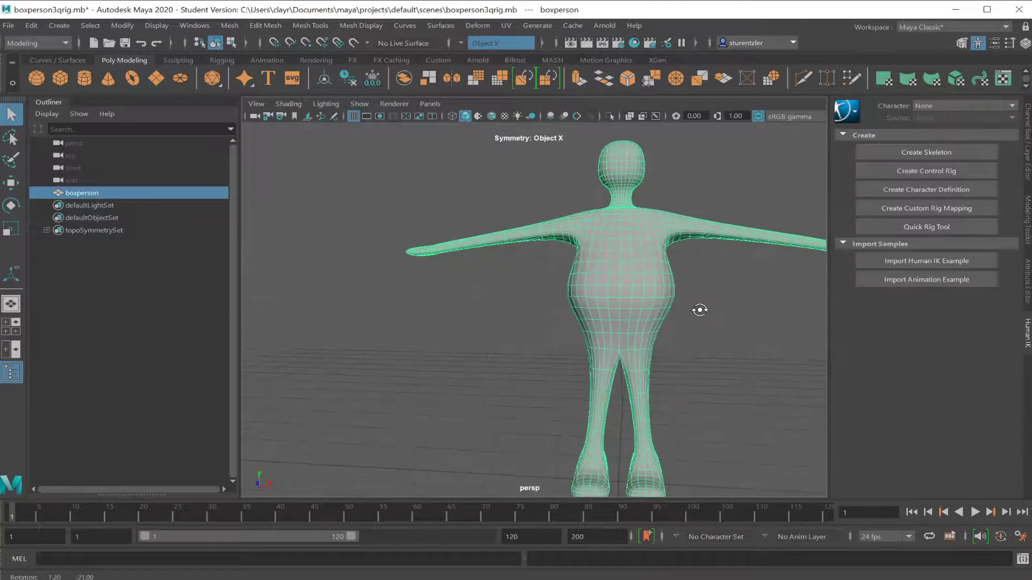
alt+drag(682, 304, 612, 305)
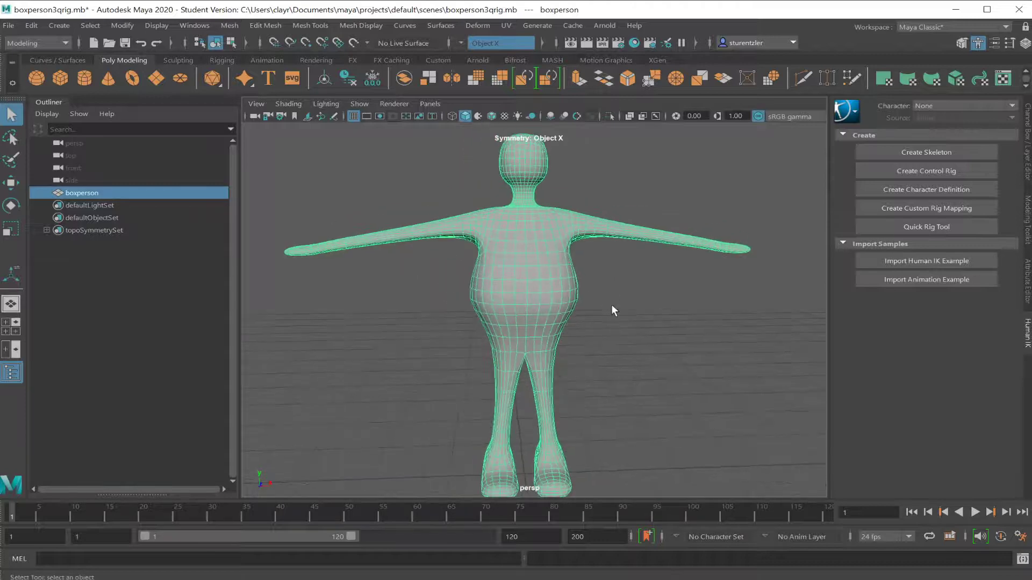
scroll(611, 304, down, 2)
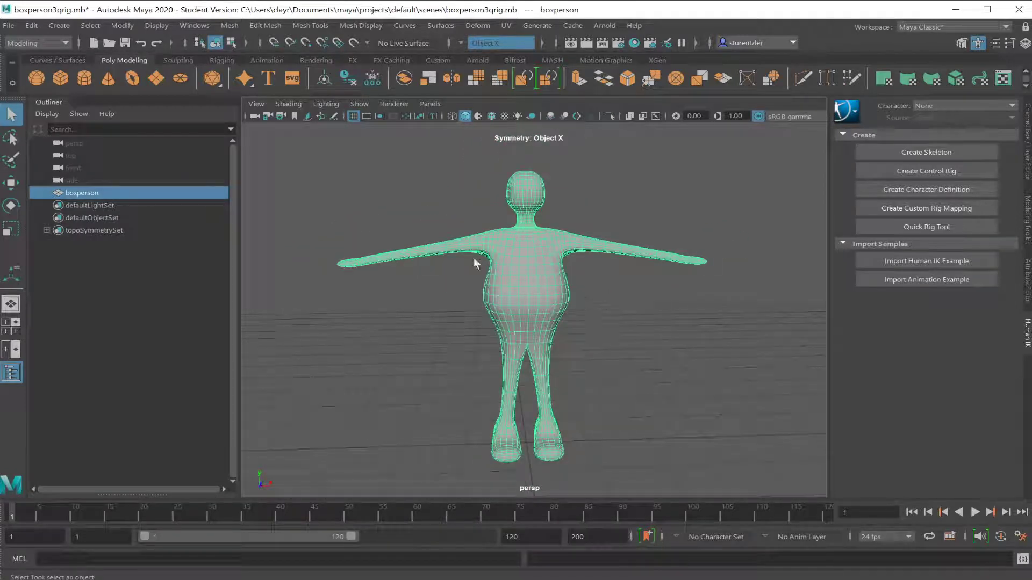
click(229, 25)
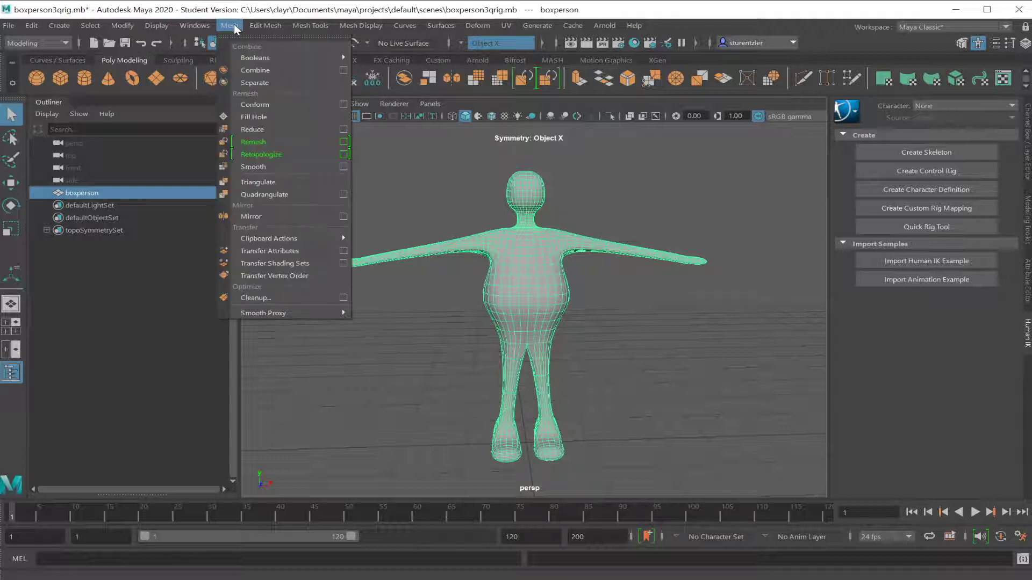
click(259, 166)
click(443, 334)
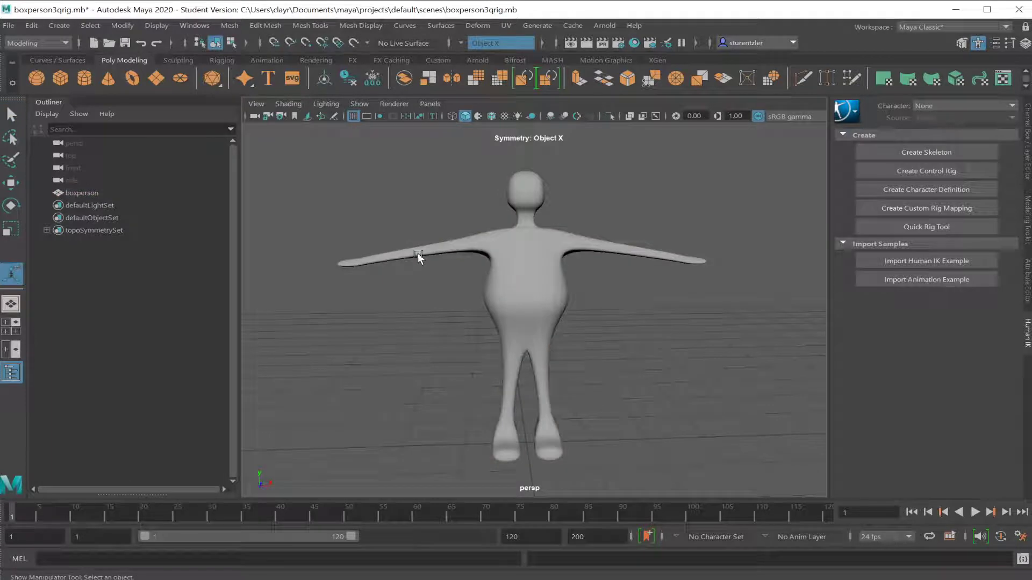
click(416, 251)
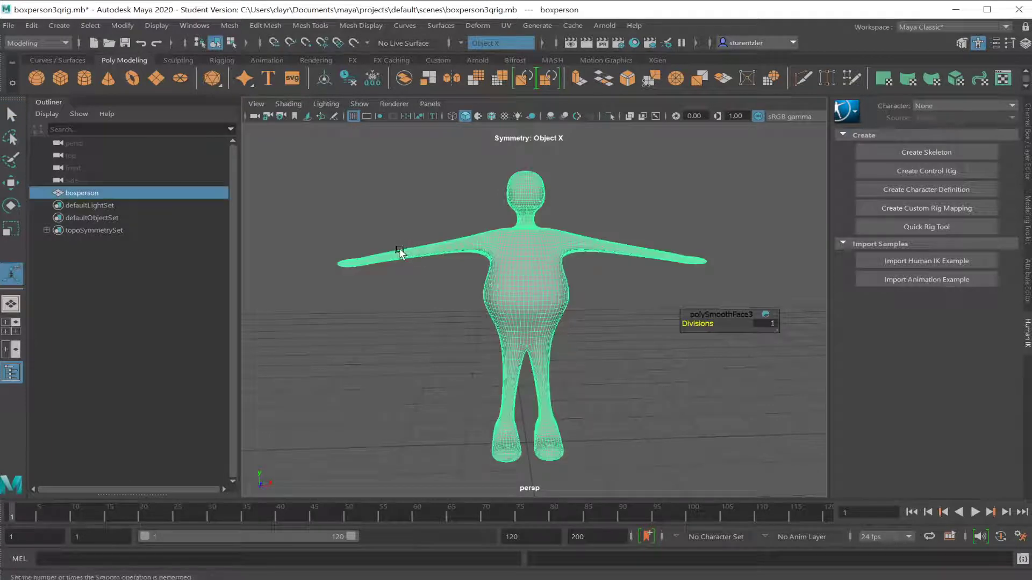
Select the faces along the middle of both arms with Object X symmetry and smooth them by one division.
scroll(399, 250, up, 5)
alt+middle_drag(399, 250, 510, 311)
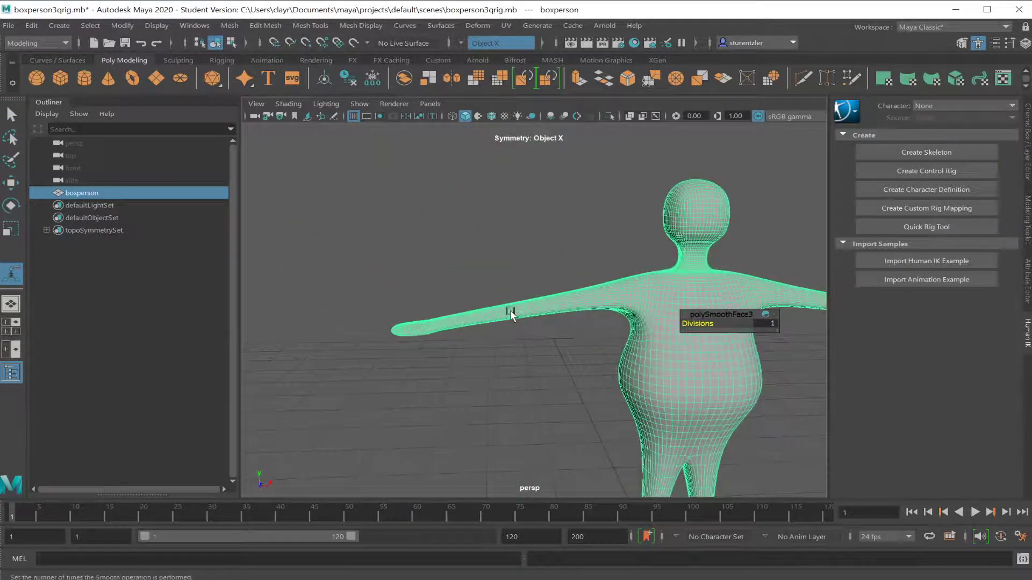
right_drag(511, 311, 507, 343)
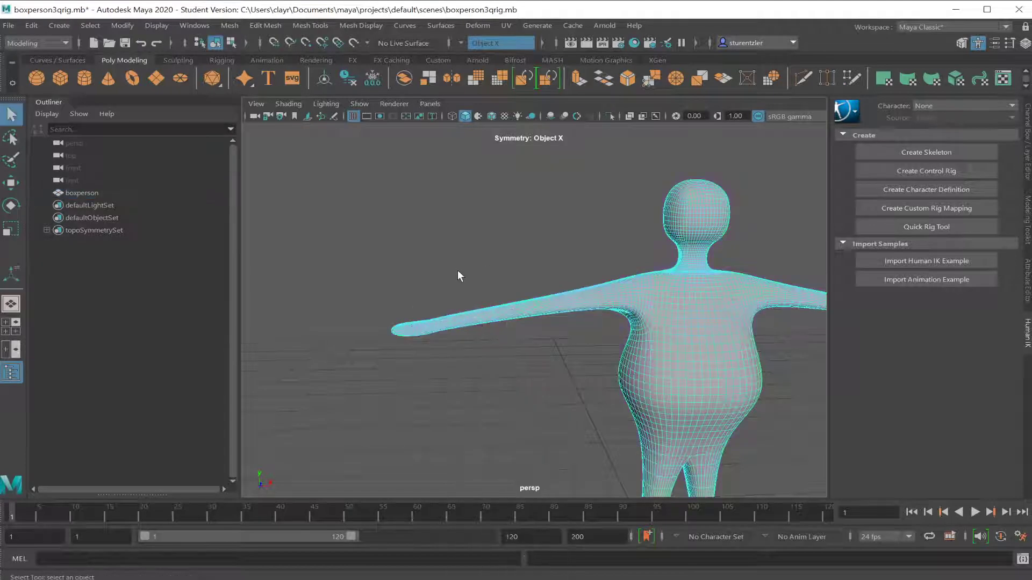
drag(438, 272, 568, 340)
scroll(586, 339, down, 2)
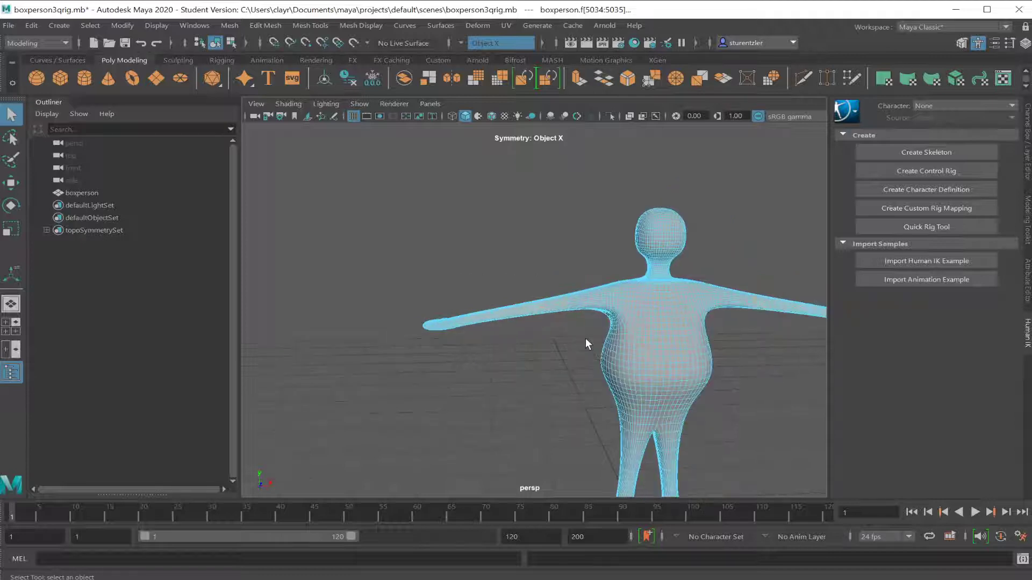
alt+middle_drag(612, 345, 558, 342)
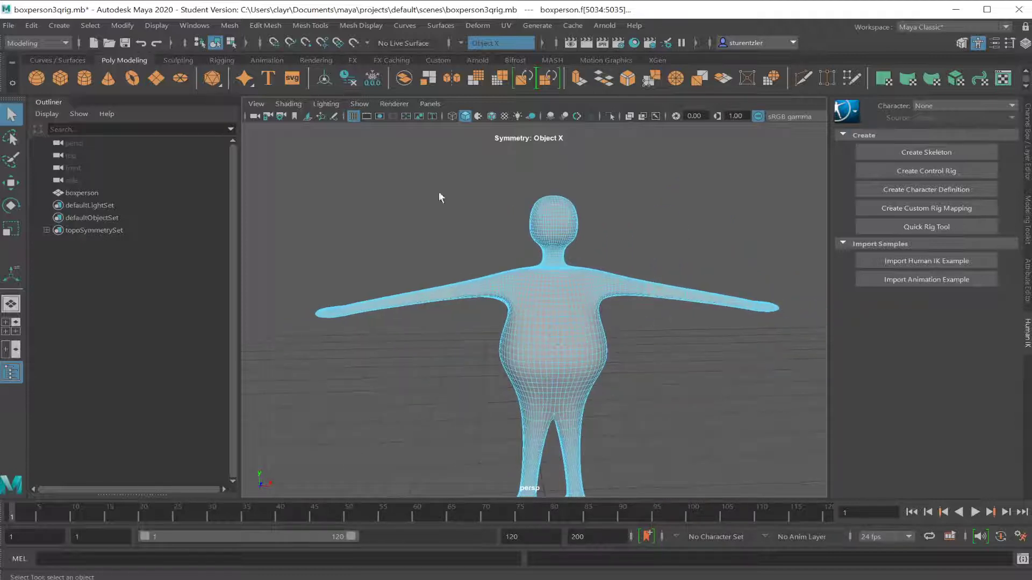
click(231, 26)
click(270, 165)
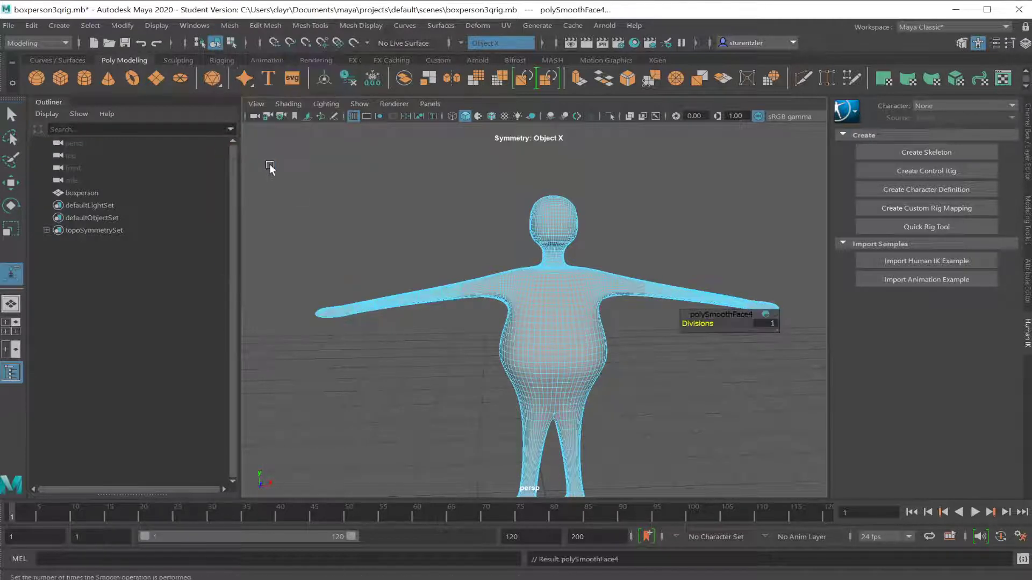
Select the knee-area faces on both legs and smooth them by one division.
alt+middle_drag(459, 304, 427, 226)
alt+drag(456, 285, 453, 279)
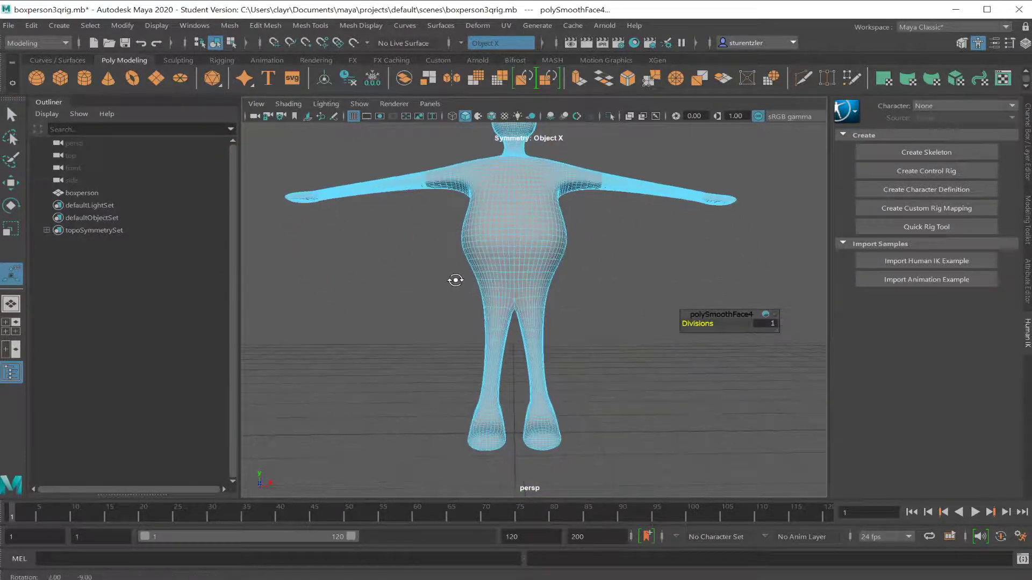
drag(464, 350, 566, 381)
scroll(563, 379, up, 4)
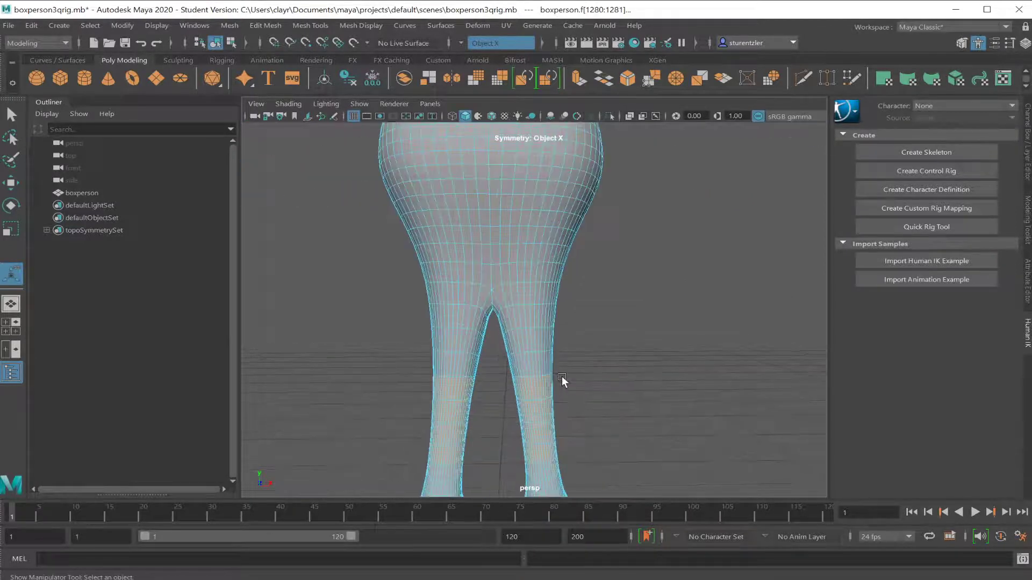
key(g)
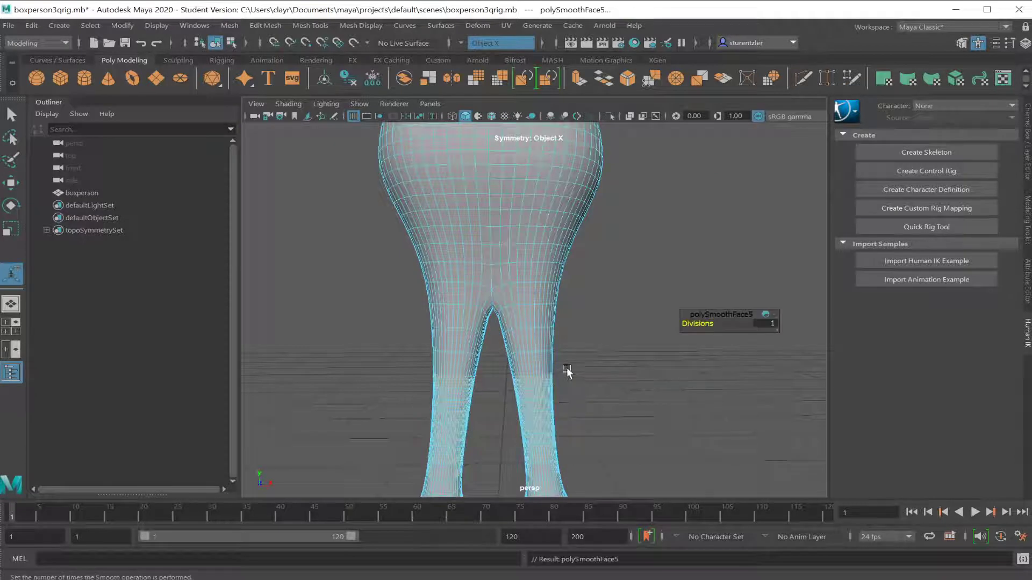
Select the faces around the neck and the top of the shoulders and smooth them by one division.
scroll(570, 359, down, 8)
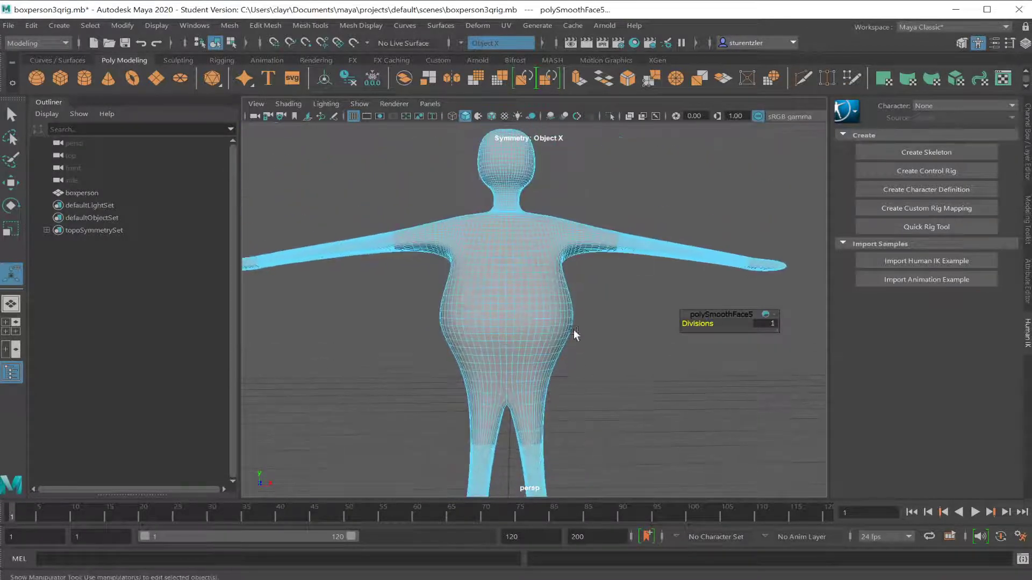
scroll(563, 391, up, 6)
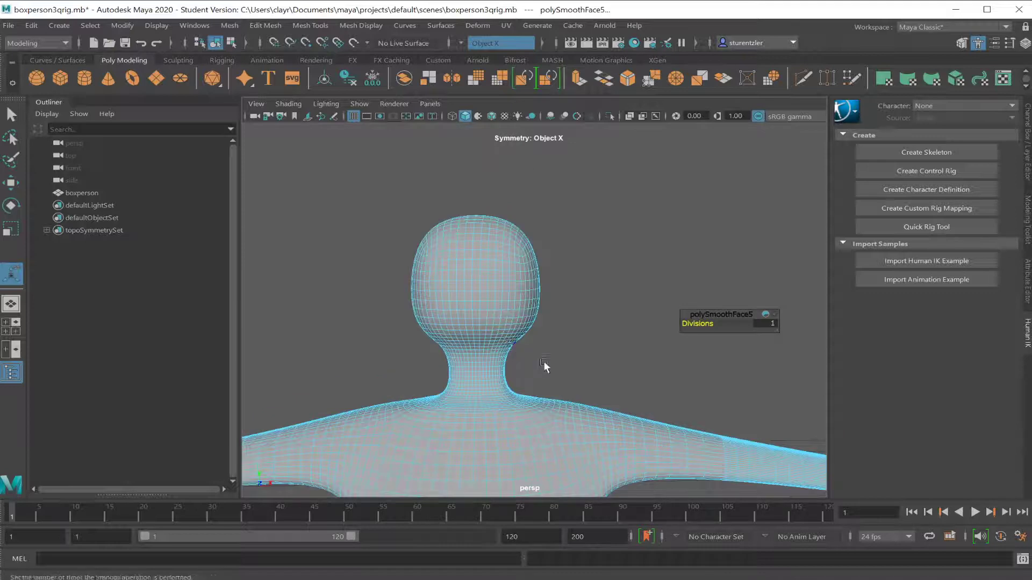
drag(430, 289, 605, 348)
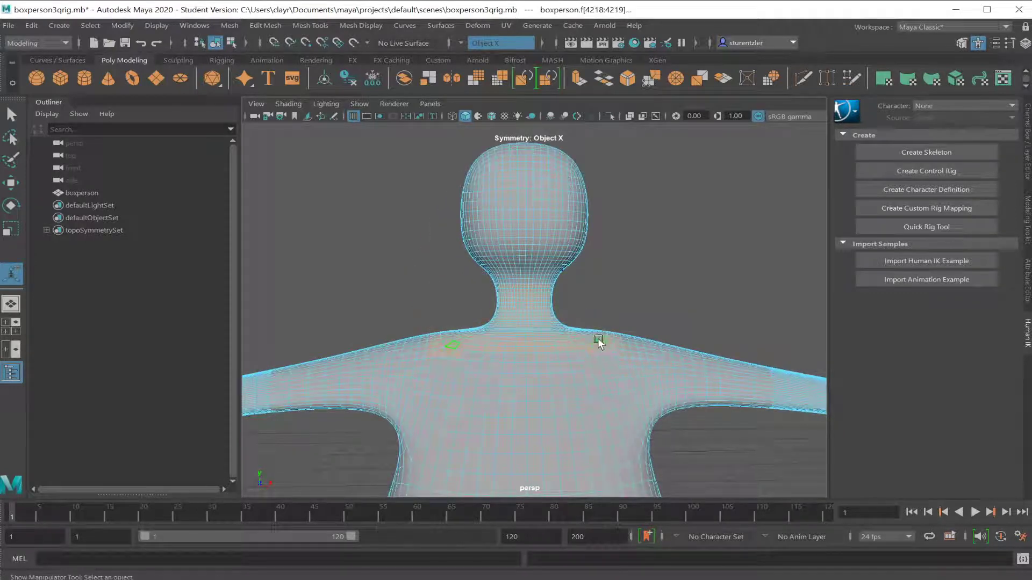
key(g)
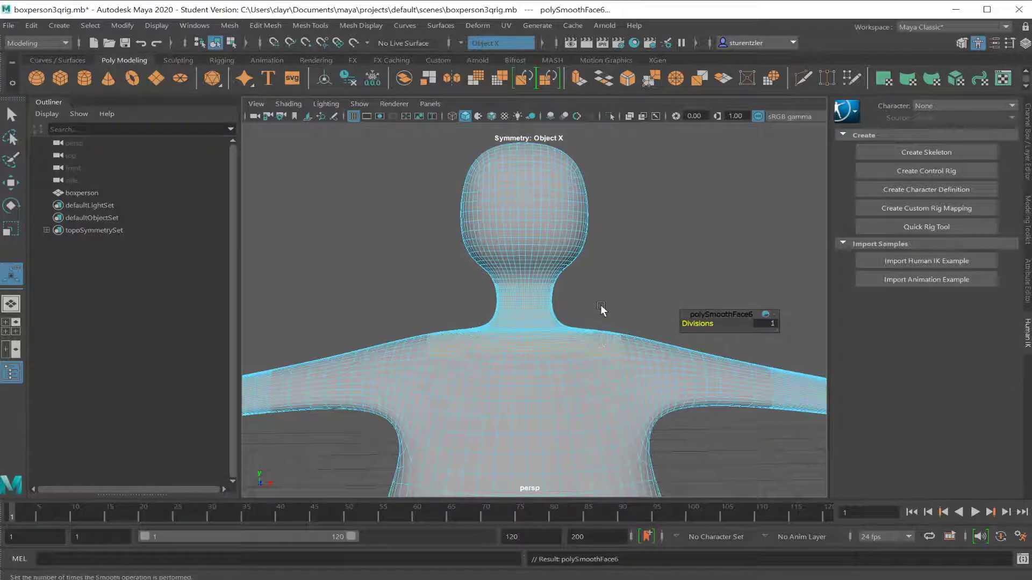
Select the face band around the hips and upper thighs and smooth it by one division.
scroll(599, 309, down, 4)
alt+drag(598, 314, 532, 344)
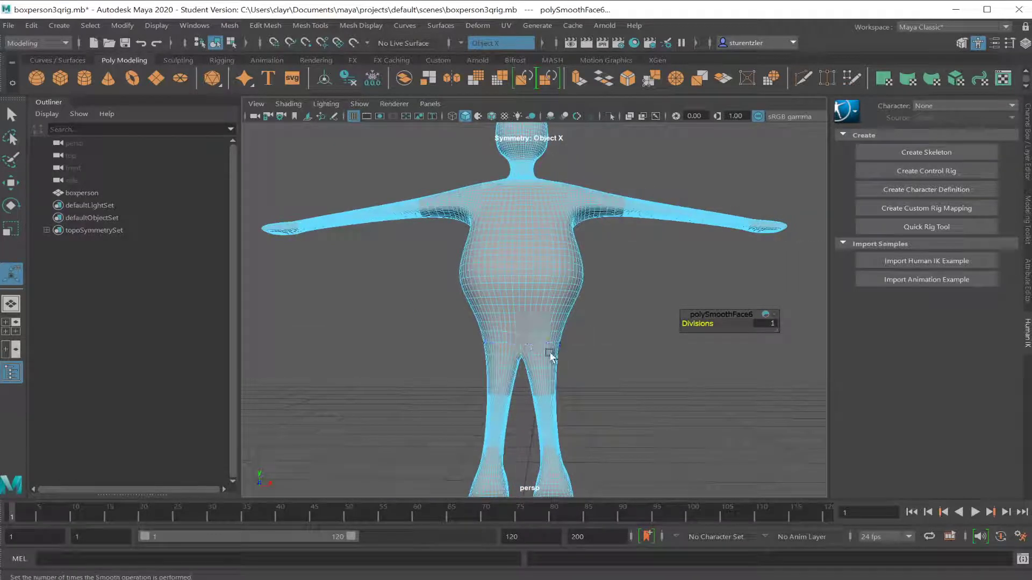
right_drag(544, 352, 540, 391)
drag(595, 359, 450, 336)
key(g)
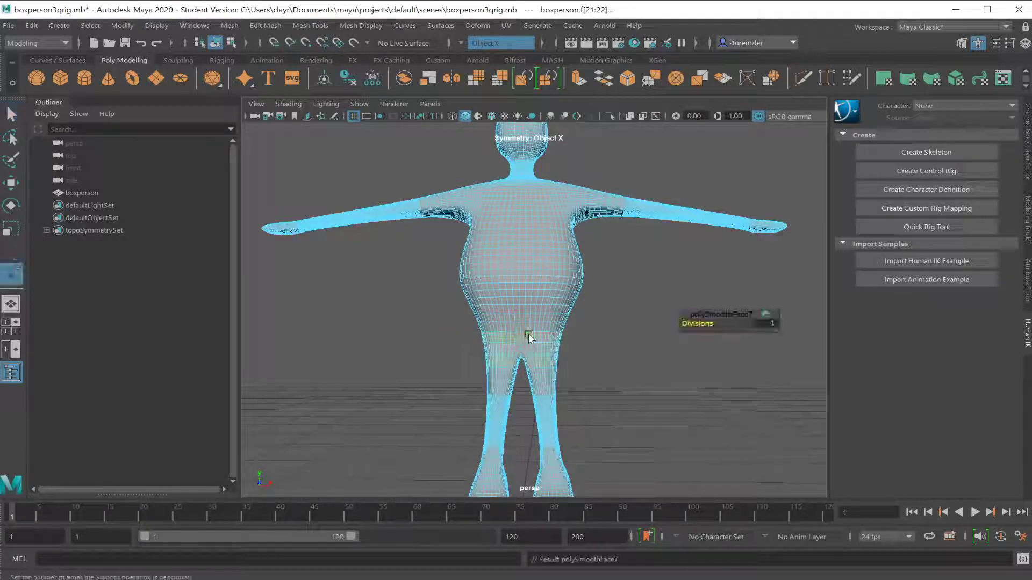
Return to object mode and select the whole boxperson mesh.
right_drag(531, 302, 591, 287)
click(629, 367)
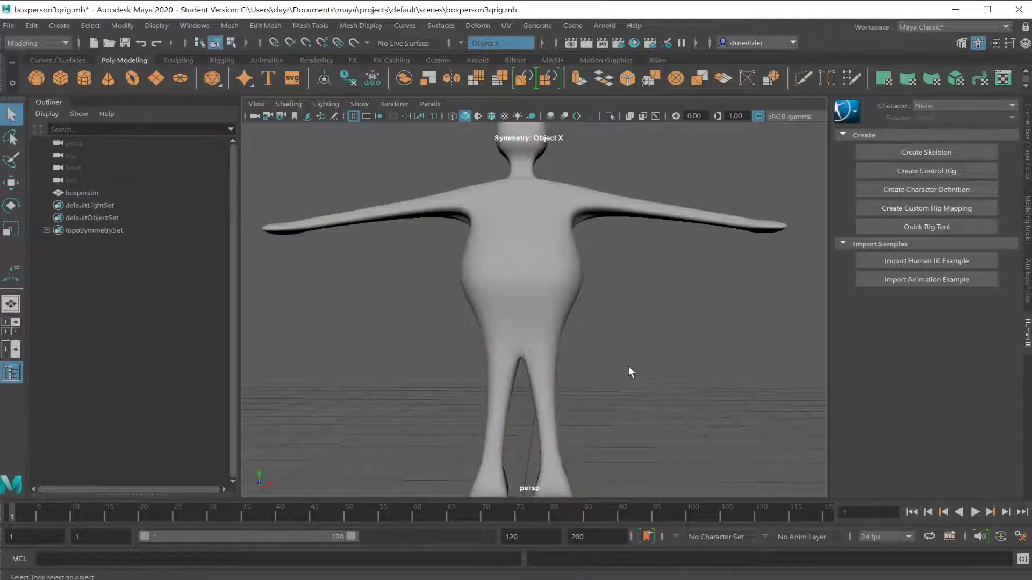
click(542, 330)
Examine the mesh density along the arm and across the whole body.
alt+drag(593, 339, 378, 274)
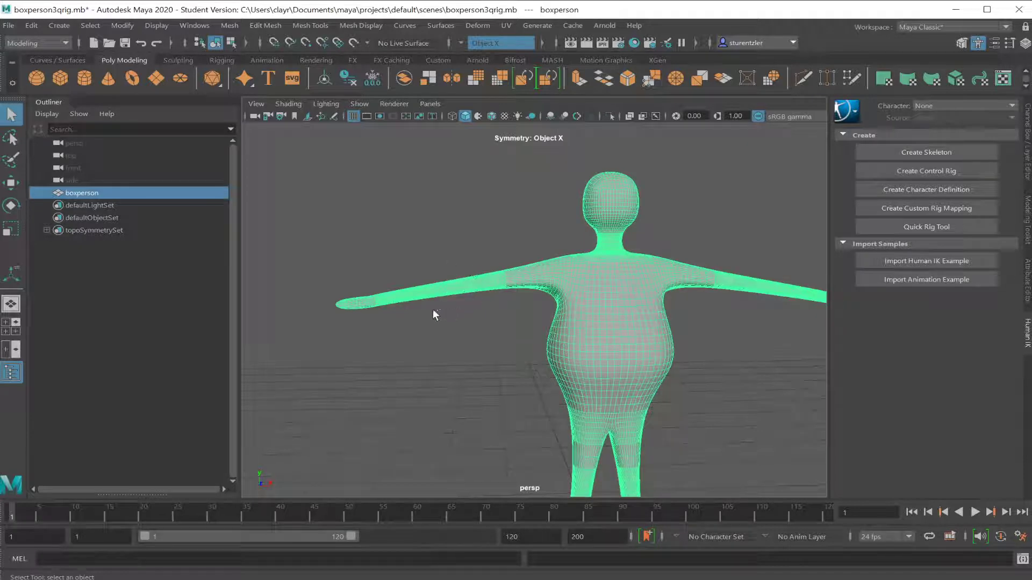
scroll(369, 290, up, 5)
alt+middle_drag(368, 290, 548, 330)
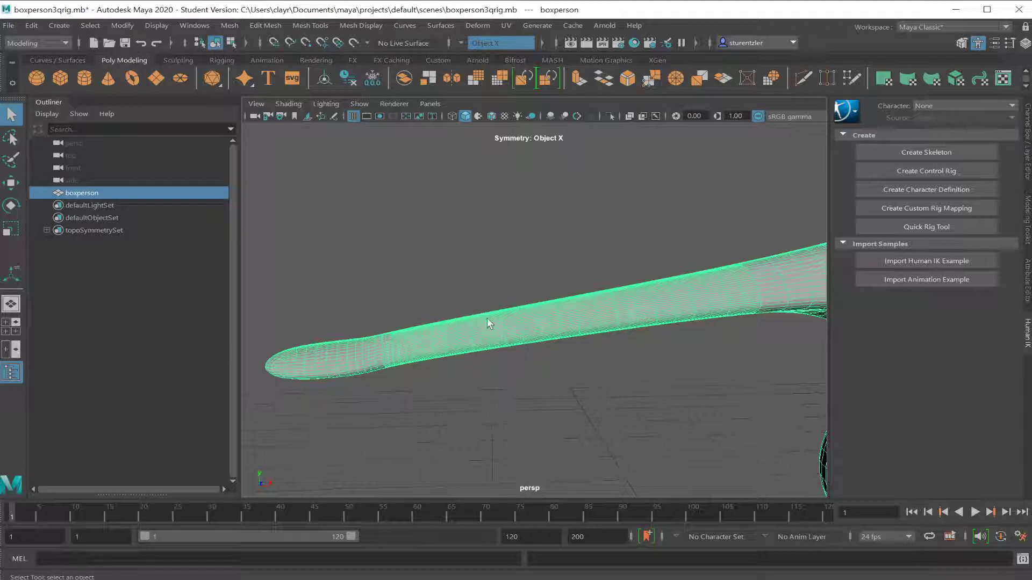
scroll(575, 338, down, 5)
scroll(595, 359, down, 4)
alt+middle_drag(601, 368, 519, 326)
alt+drag(521, 324, 513, 329)
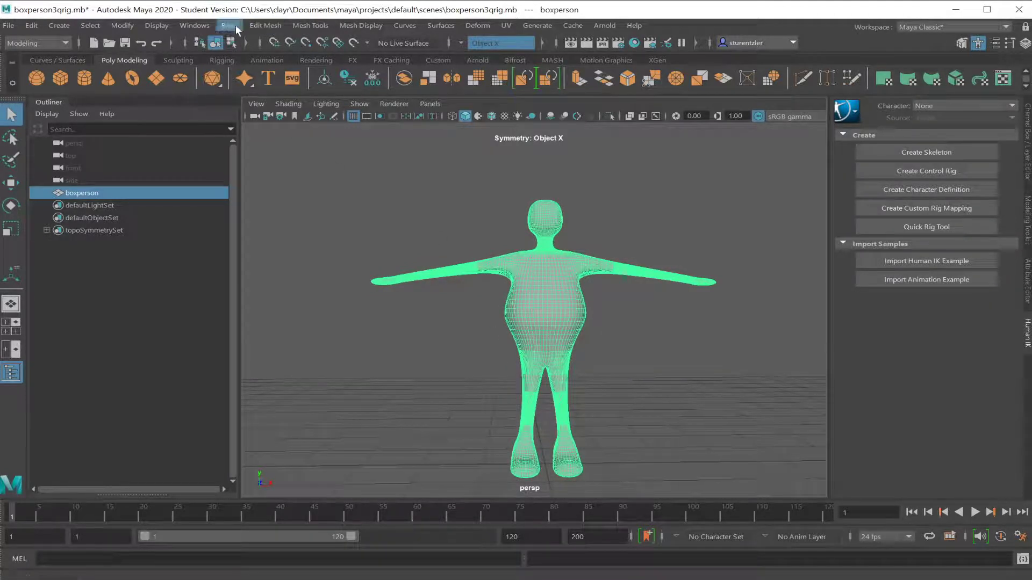
Create a new Quick Rig character and auto-rig the selected boxperson mesh with the One-Click option.
click(195, 25)
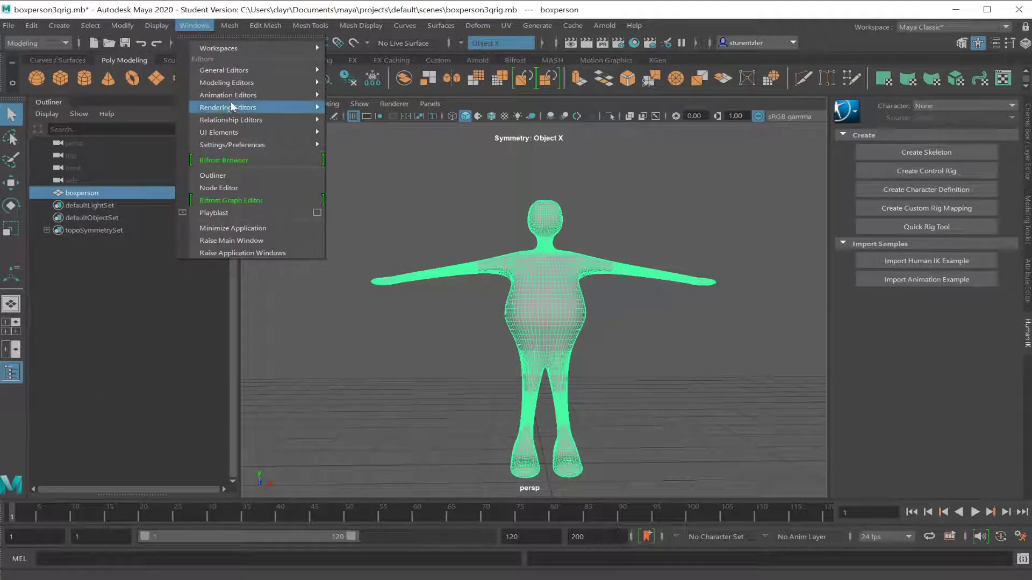
mouse_move(233, 95)
click(367, 156)
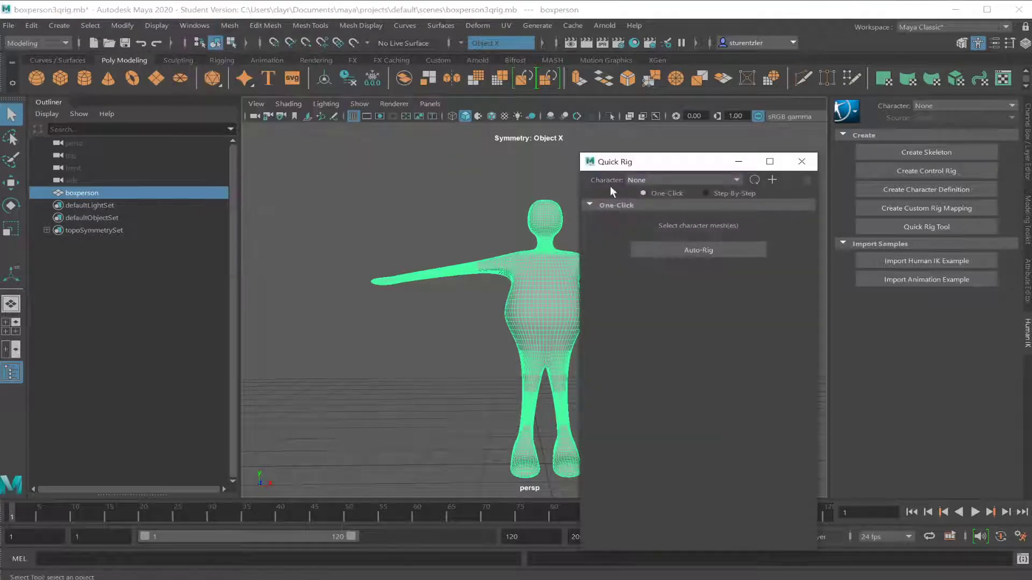
click(771, 179)
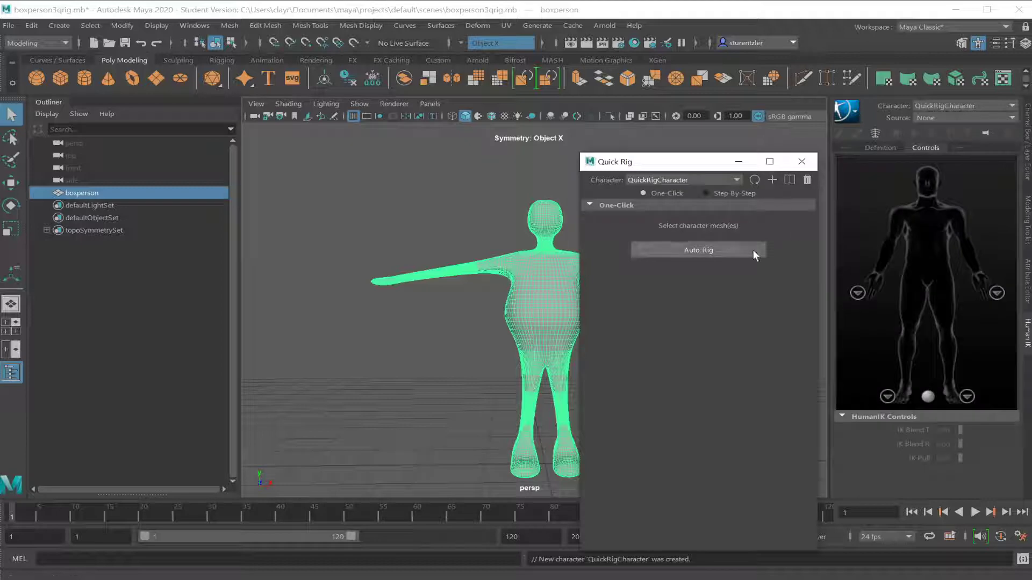
click(710, 250)
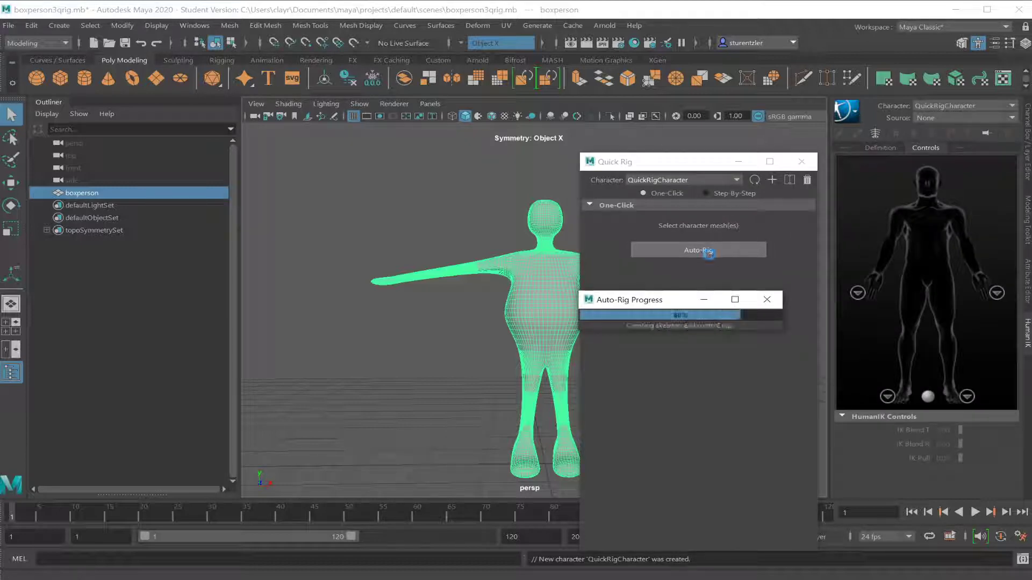
click(802, 168)
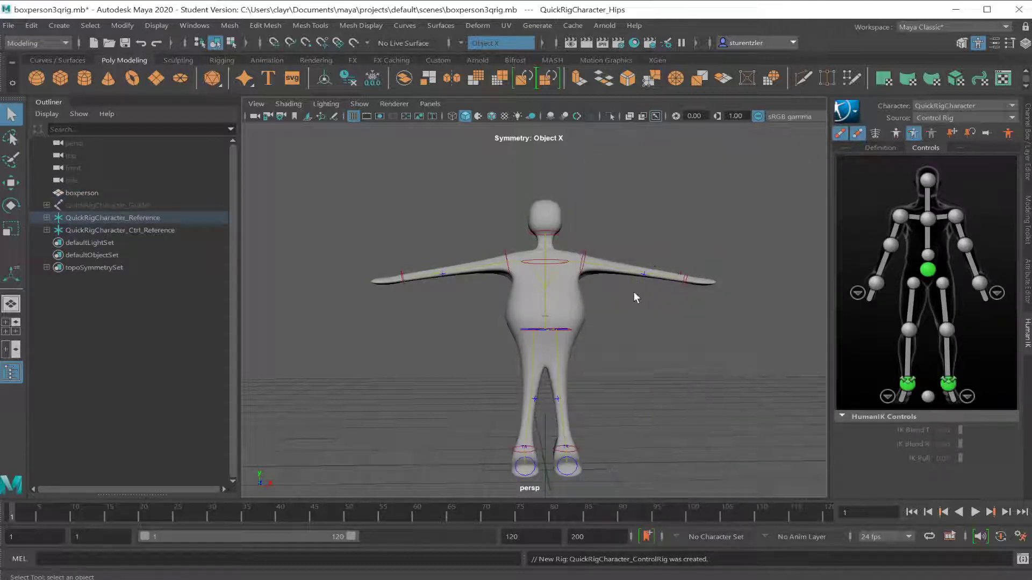
Move the left wrist control inward toward the body to bend the arm at the elbow.
alt+drag(633, 291, 600, 327)
alt+middle_drag(601, 327, 583, 293)
alt+right_drag(583, 293, 656, 336)
click(721, 344)
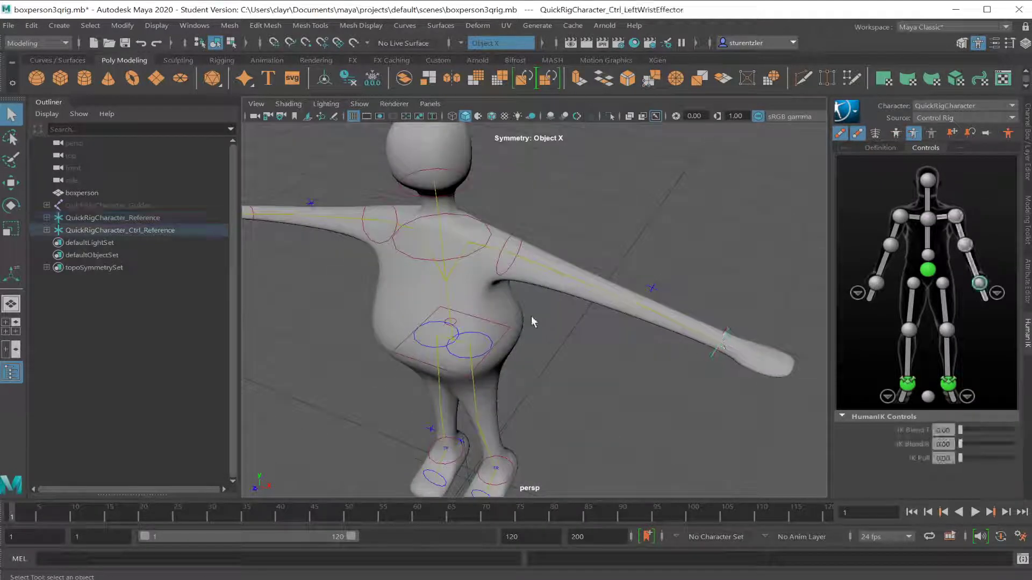
click(11, 183)
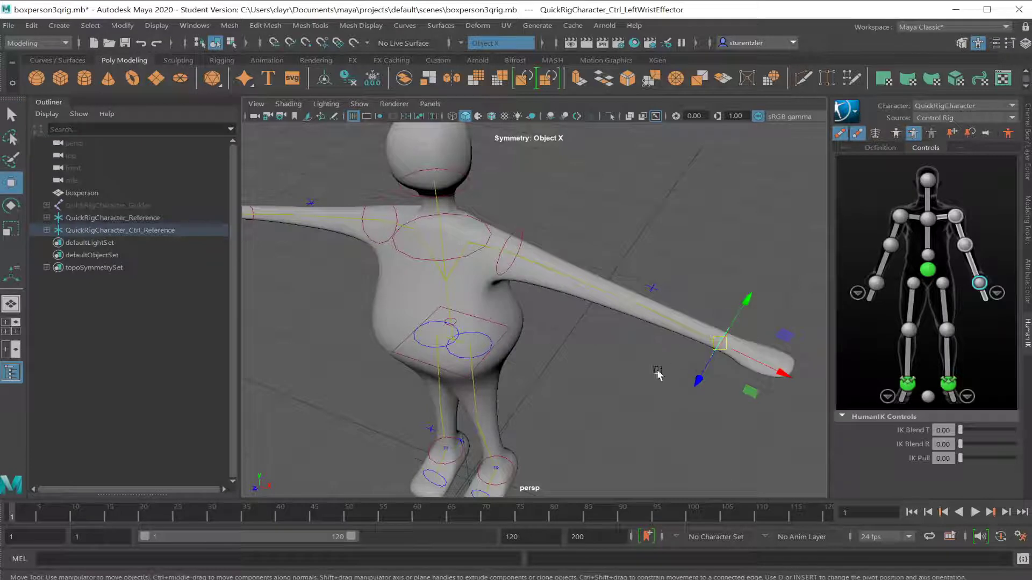
drag(719, 344, 553, 360)
Select the boxperson mesh and examine how its faces deform at the bent left elbow.
scroll(589, 368, up, 3)
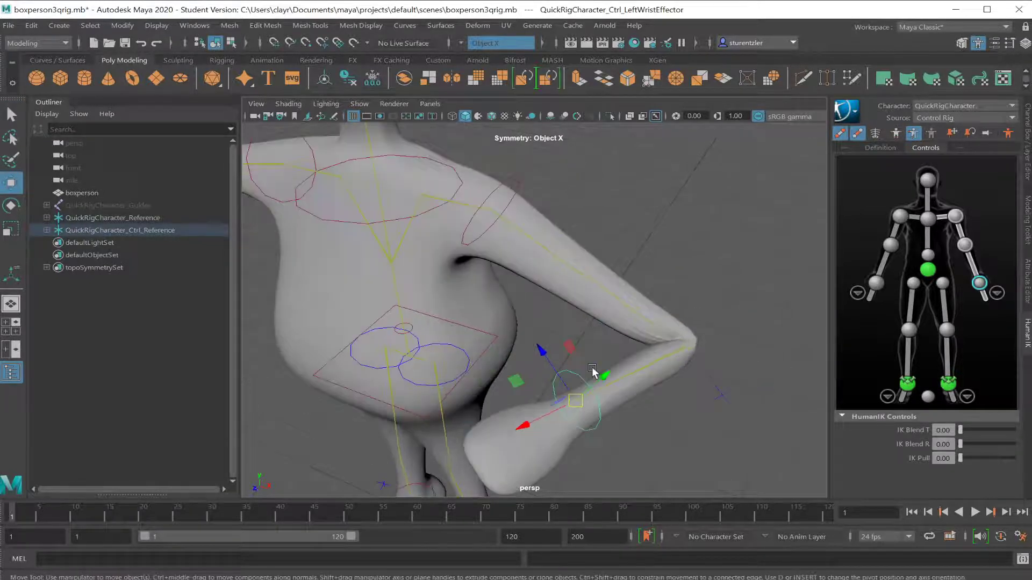
mouse_move(618, 376)
alt+mouse_down()
mouse_move(587, 373)
mouse_move(606, 376)
alt+mouse_up()
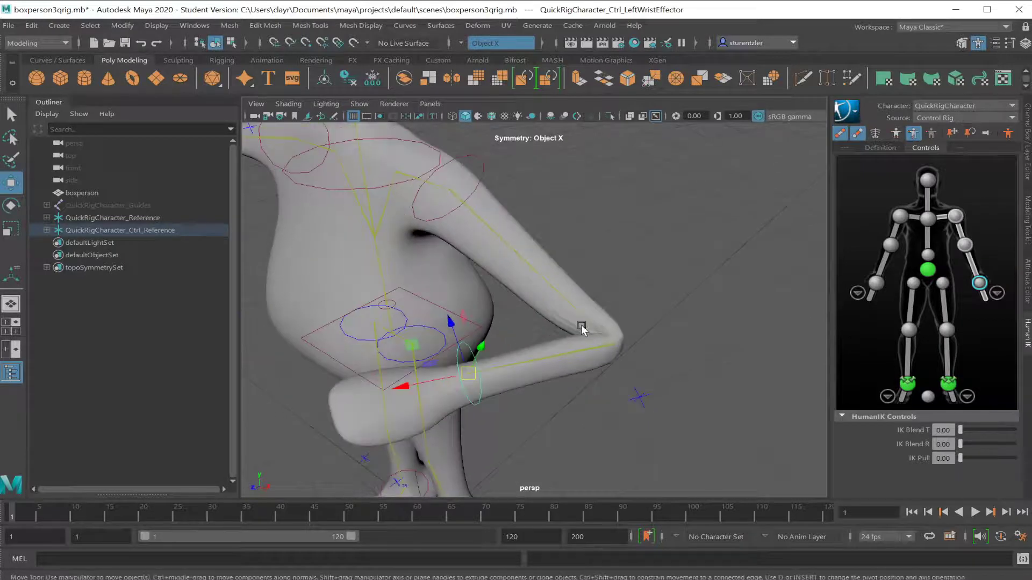
alt+drag(586, 331, 610, 333)
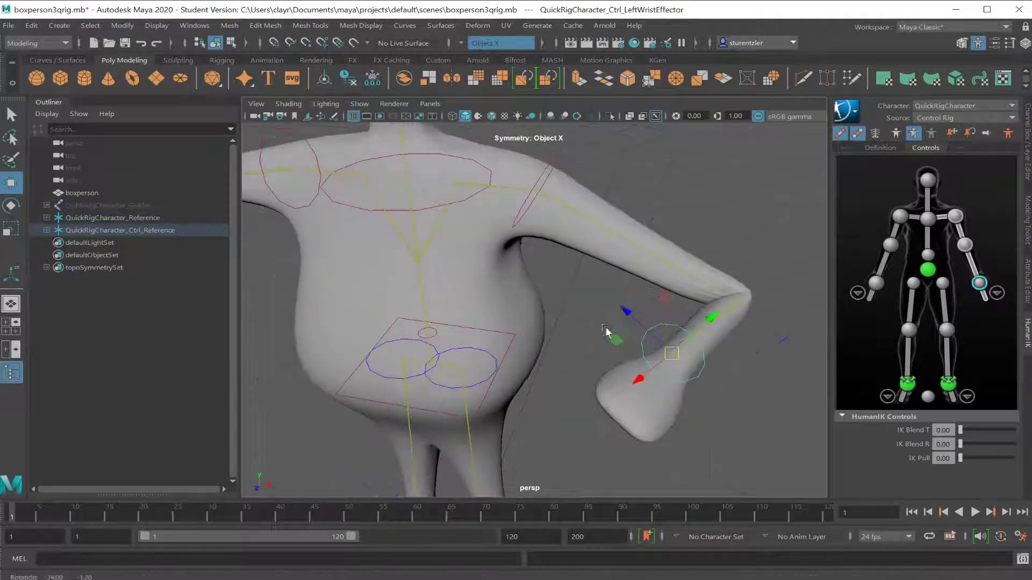
click(680, 284)
alt+drag(672, 286, 654, 295)
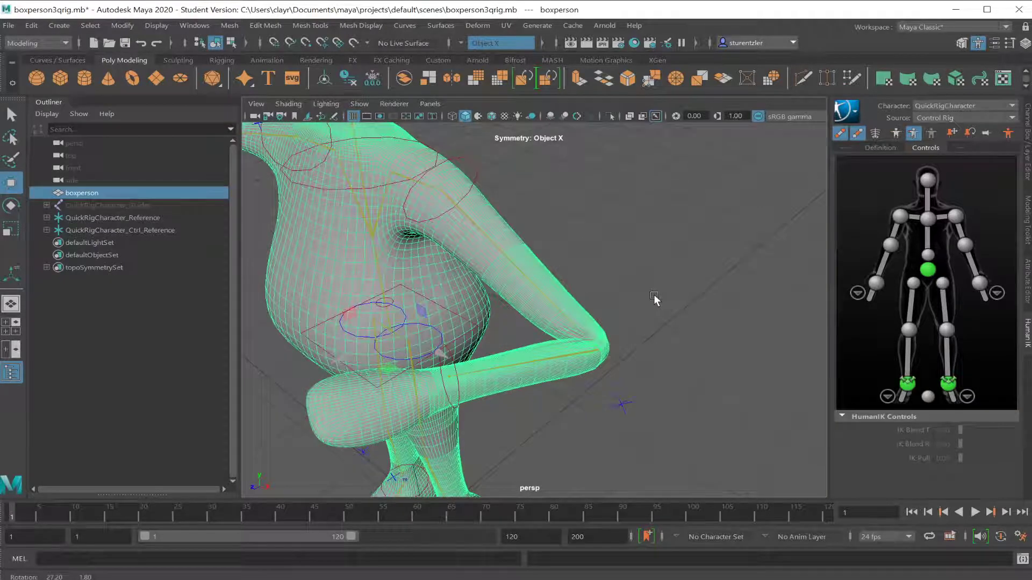
Move the right wrist control up and inward toward the body to bend the right arm at the elbow.
scroll(653, 293, up, 2)
scroll(610, 295, up, 5)
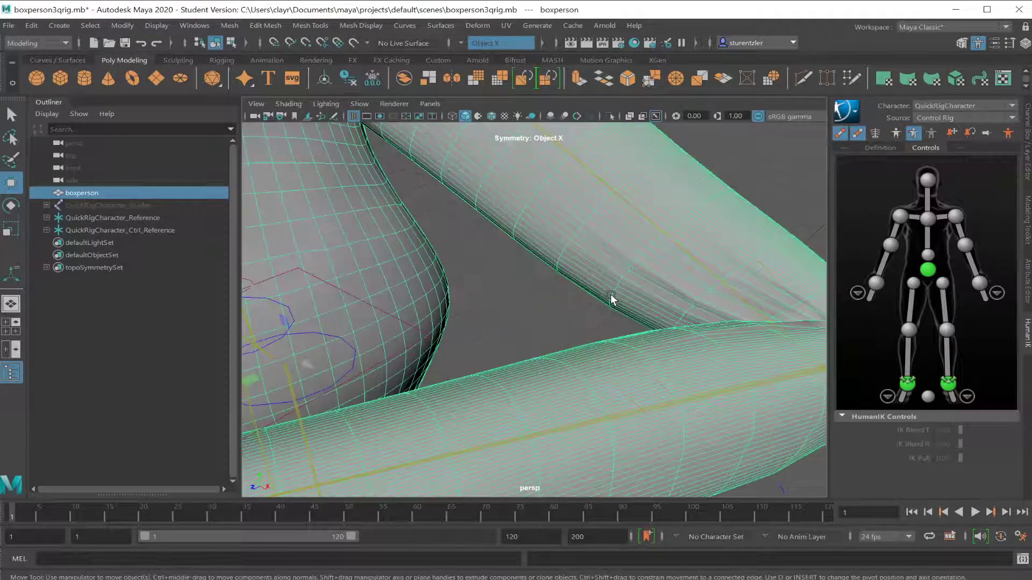
scroll(612, 295, down, 6)
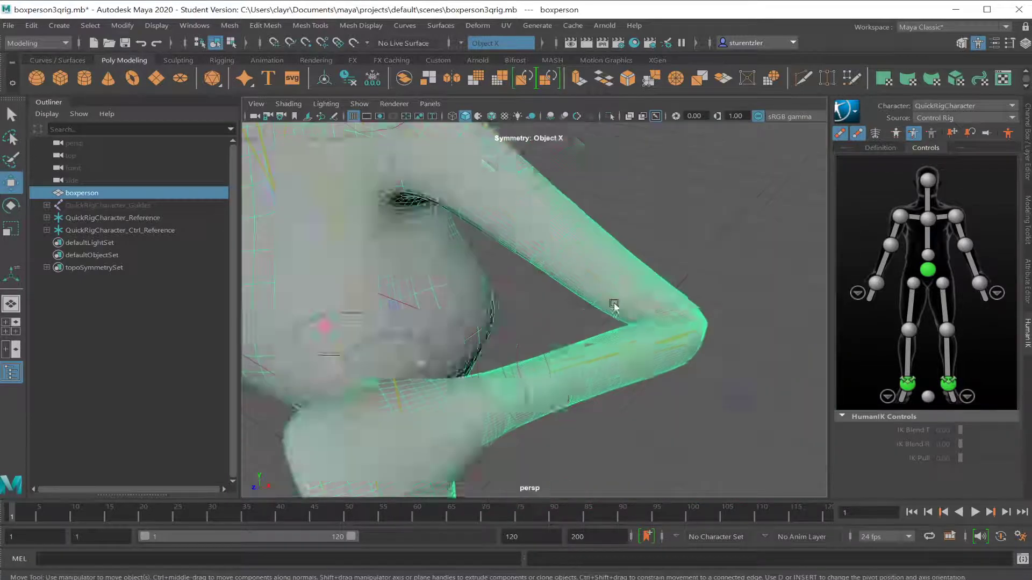
alt+drag(614, 302, 574, 323)
scroll(612, 333, up, 3)
scroll(614, 333, down, 5)
click(355, 297)
drag(356, 300, 599, 228)
alt+drag(598, 247, 448, 242)
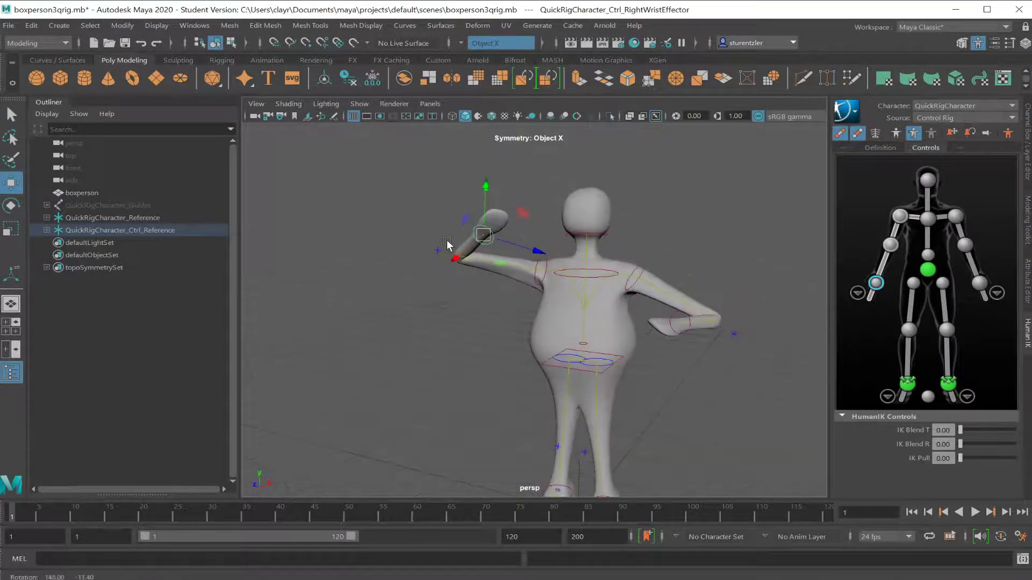
Move the chest end control to shift the boxperson's upper body.
alt+middle_drag(561, 357, 540, 264)
alt+drag(543, 264, 505, 282)
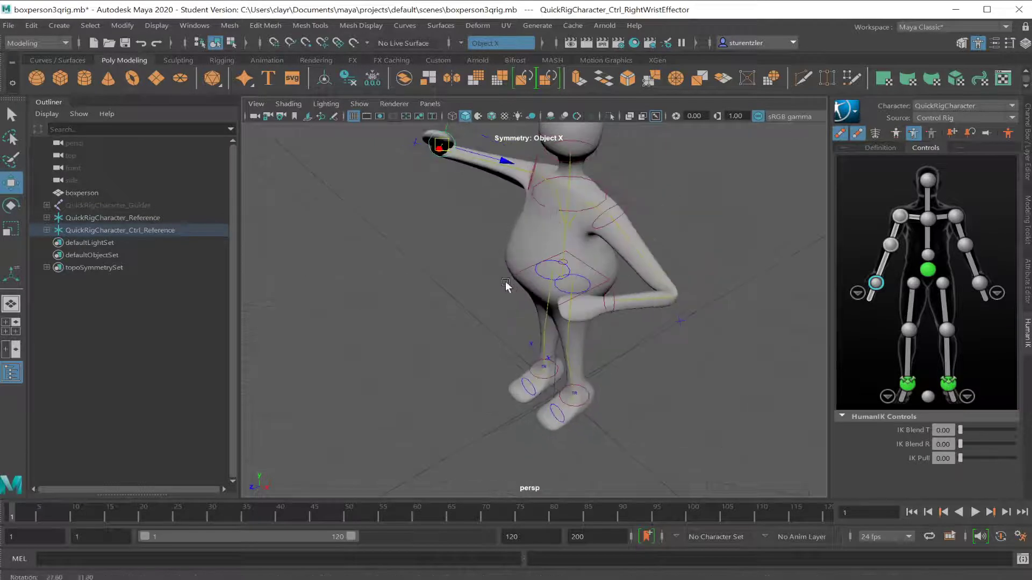
click(552, 211)
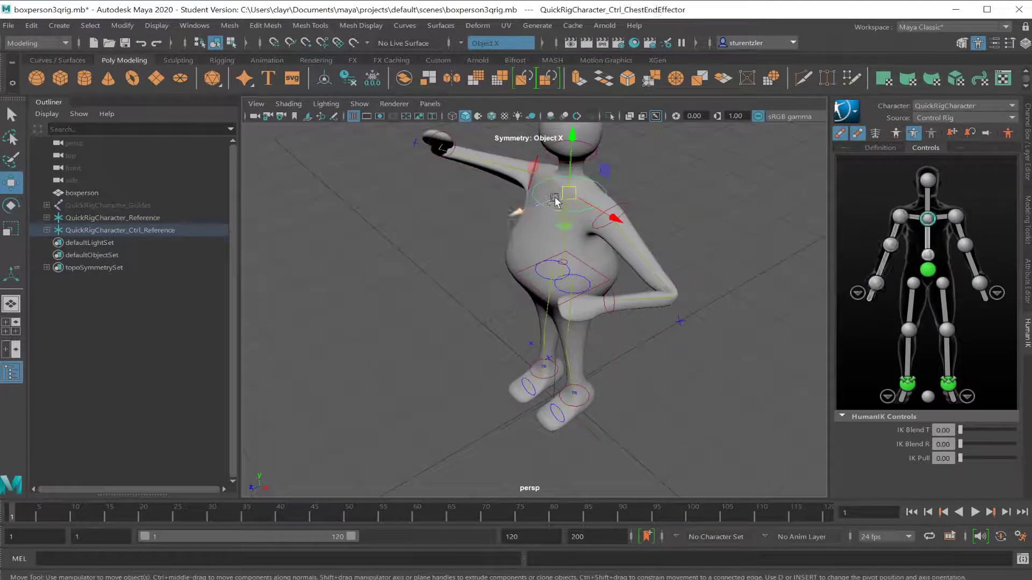
drag(556, 202, 588, 181)
Select the boxperson mesh and examine how it deforms around the right shoulder, armpit and bent arm.
alt+drag(496, 350, 439, 325)
scroll(504, 307, up, 5)
scroll(504, 307, down, 1)
scroll(480, 333, up, 5)
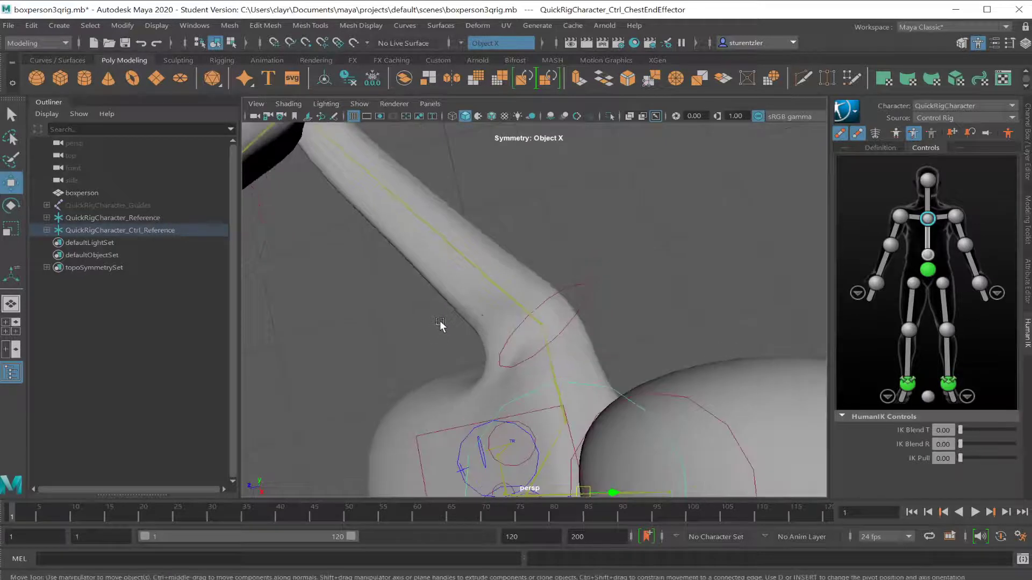
click(466, 307)
scroll(464, 311, down, 2)
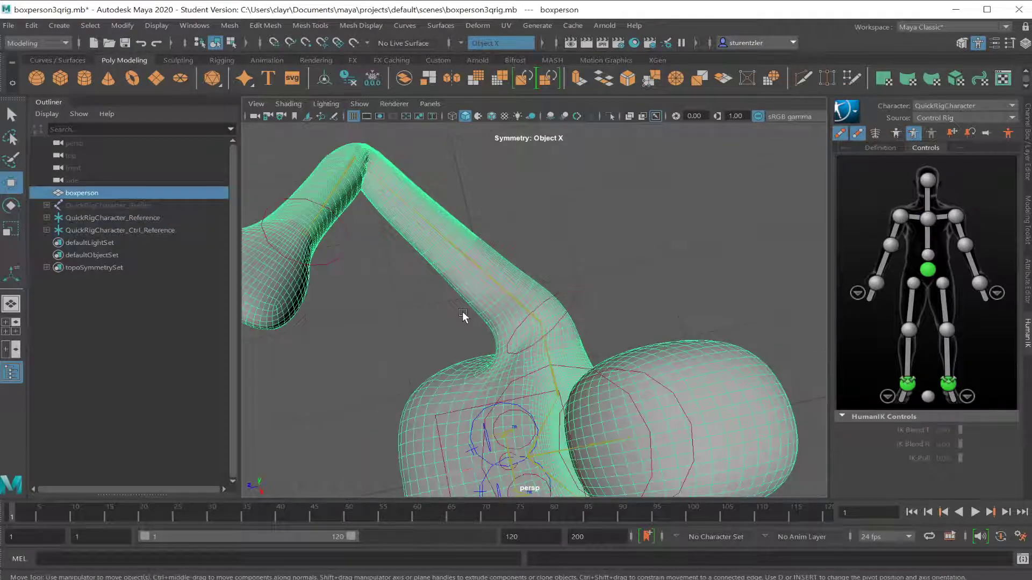
scroll(490, 311, down, 2)
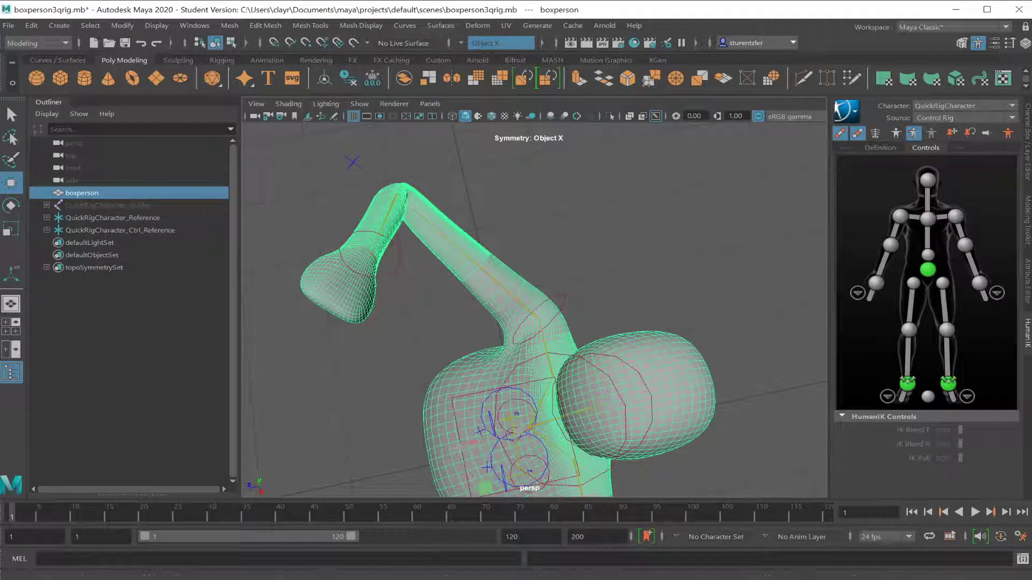
Set the QuickRigCharacter's source to None and examine the skeleton joints inside the posed mesh.
click(1012, 118)
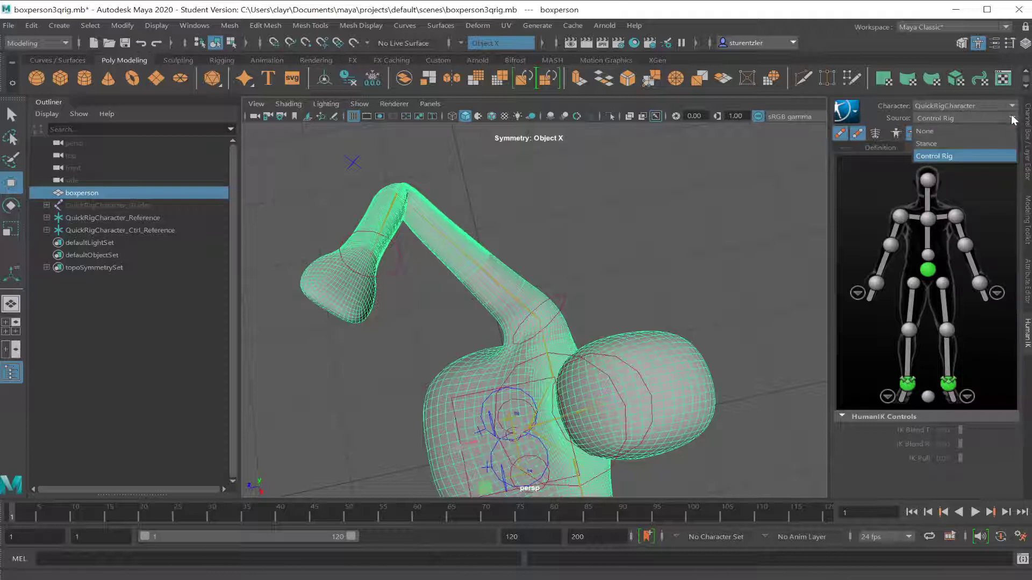
click(966, 133)
alt+drag(669, 265, 697, 238)
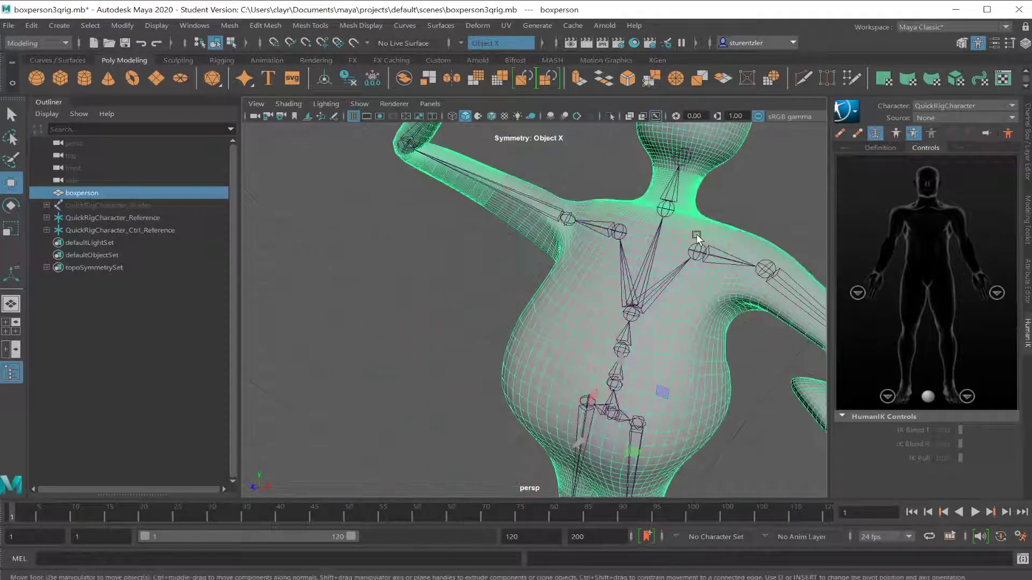
scroll(697, 238, down, 4)
alt+middle_drag(741, 288, 695, 256)
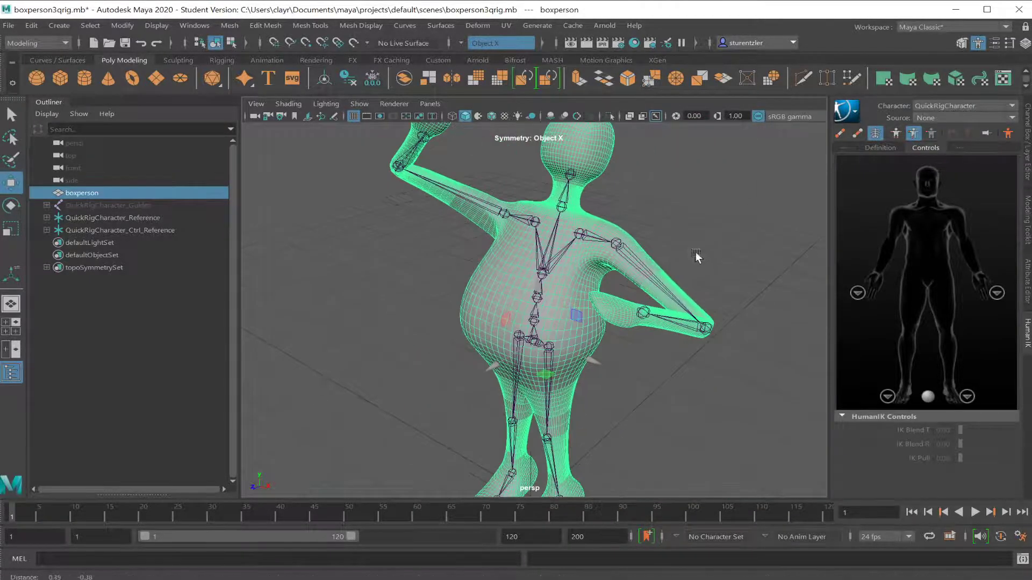
mouse_move(695, 251)
alt+mouse_down()
mouse_move(529, 242)
mouse_move(683, 268)
alt+mouse_up()
alt+drag(699, 277, 634, 263)
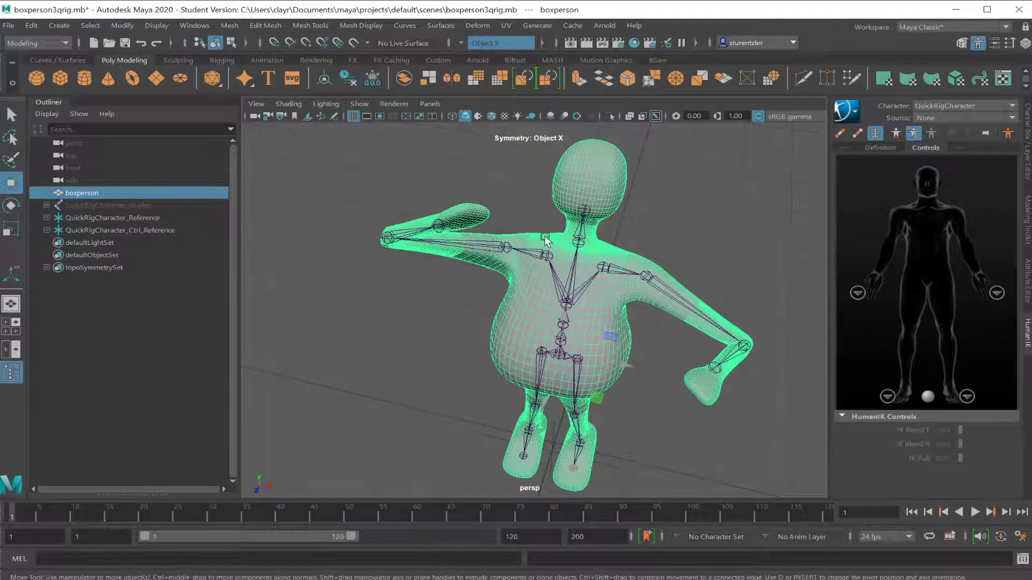
Set the skinning method of skinCluster1 to Dual Quaternion and check the shape of the right elbow.
key(ctrl+a)
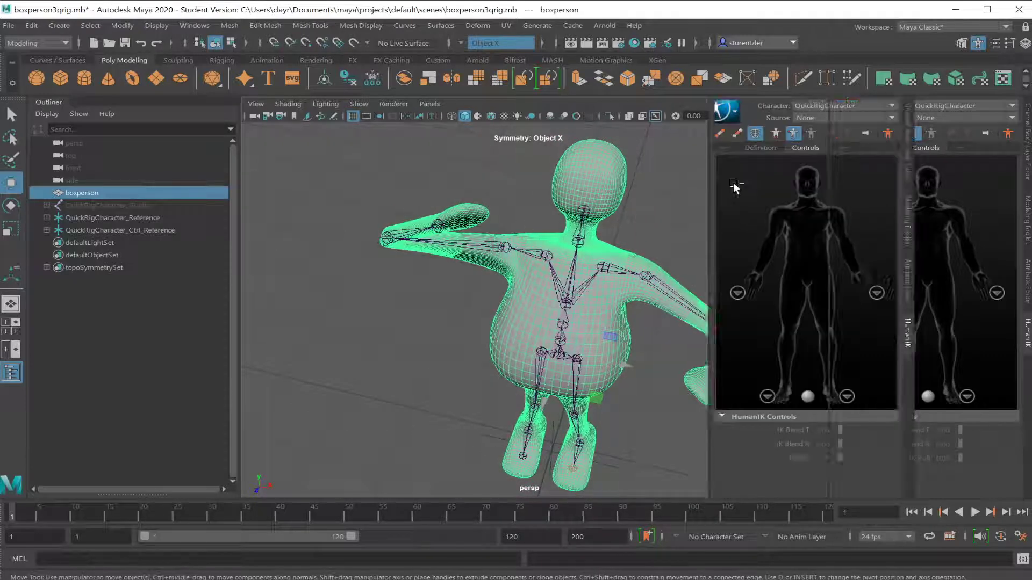
key(ctrl+a)
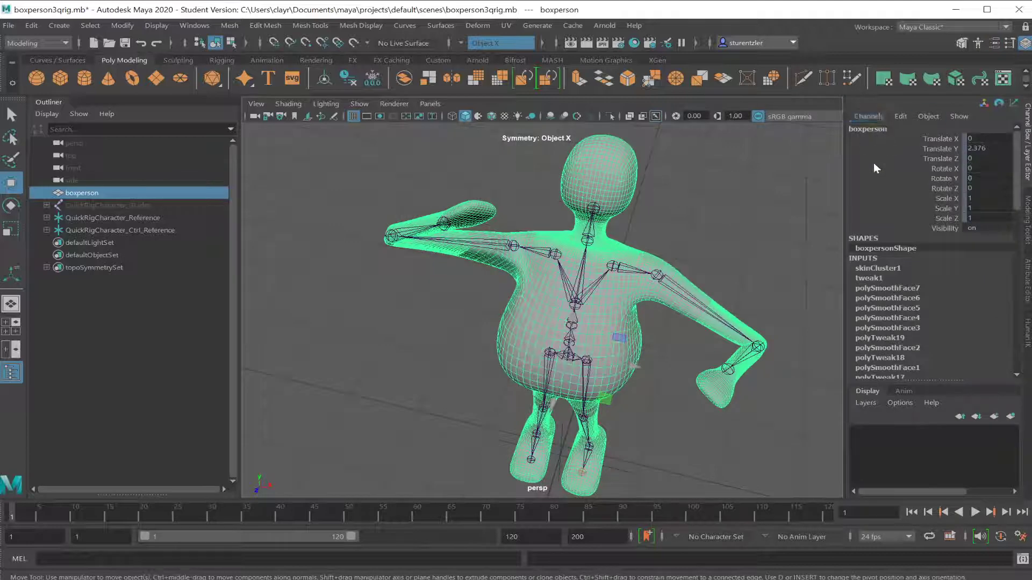
click(876, 269)
scroll(907, 182, up, 2)
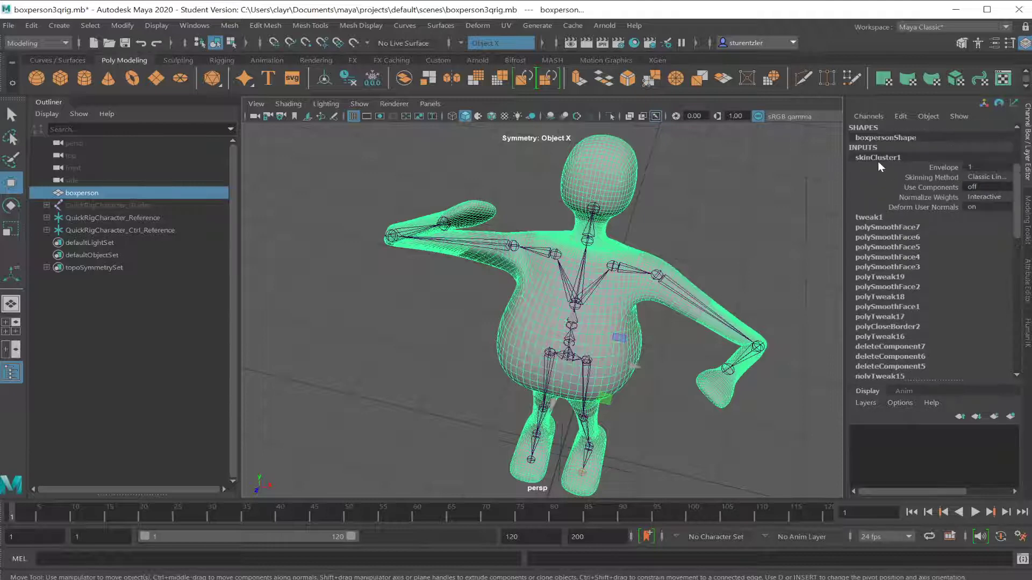
click(977, 176)
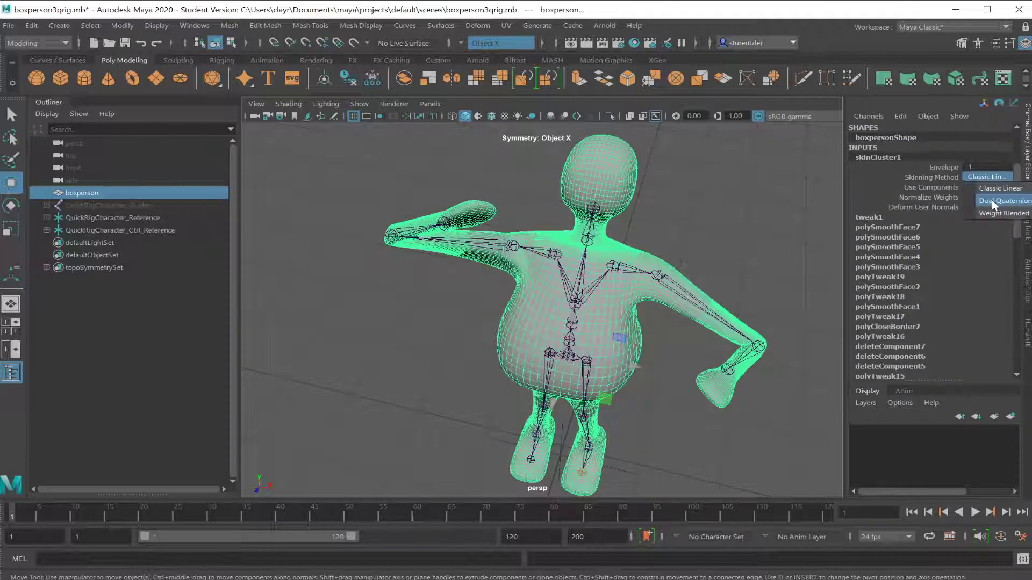
click(992, 200)
scroll(501, 262, up, 2)
alt+drag(501, 262, 666, 273)
scroll(613, 315, up, 5)
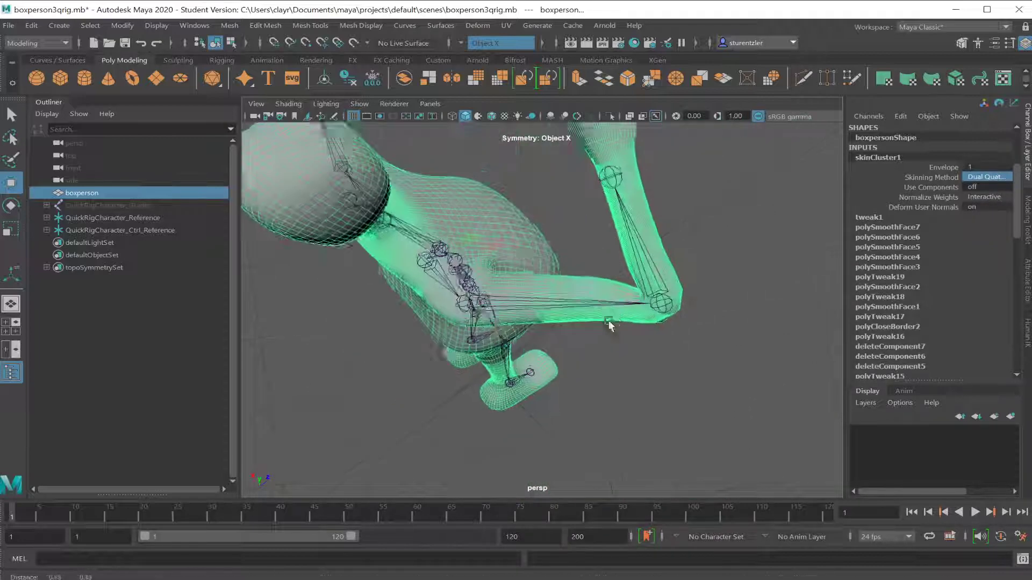
mouse_move(613, 318)
alt+mouse_down()
mouse_move(653, 296)
mouse_move(574, 327)
mouse_move(618, 315)
alt+mouse_up()
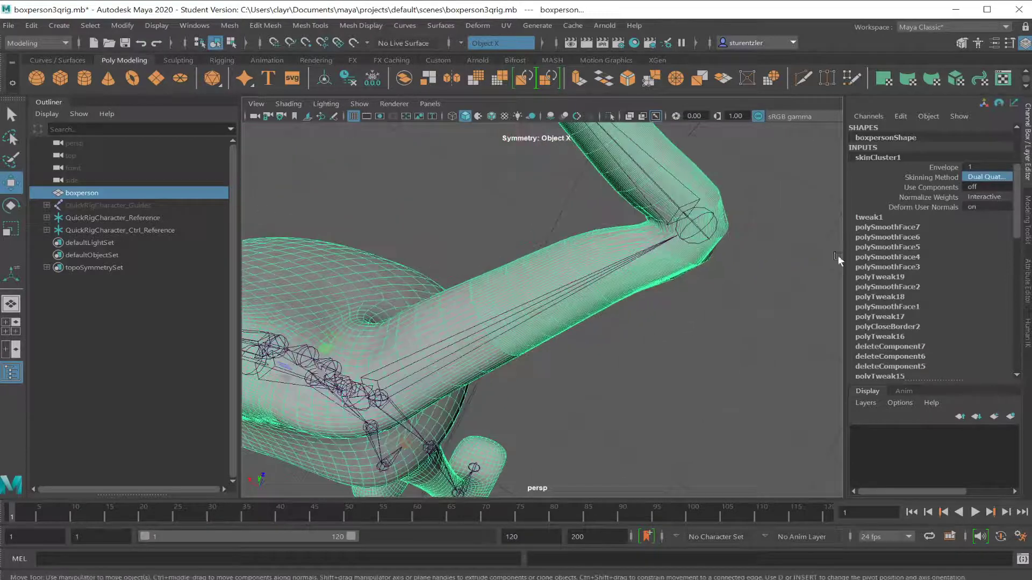
Switch the skinning method to Classic Linear and back to Dual Quaternion to compare the right elbow's bend.
click(984, 176)
click(979, 187)
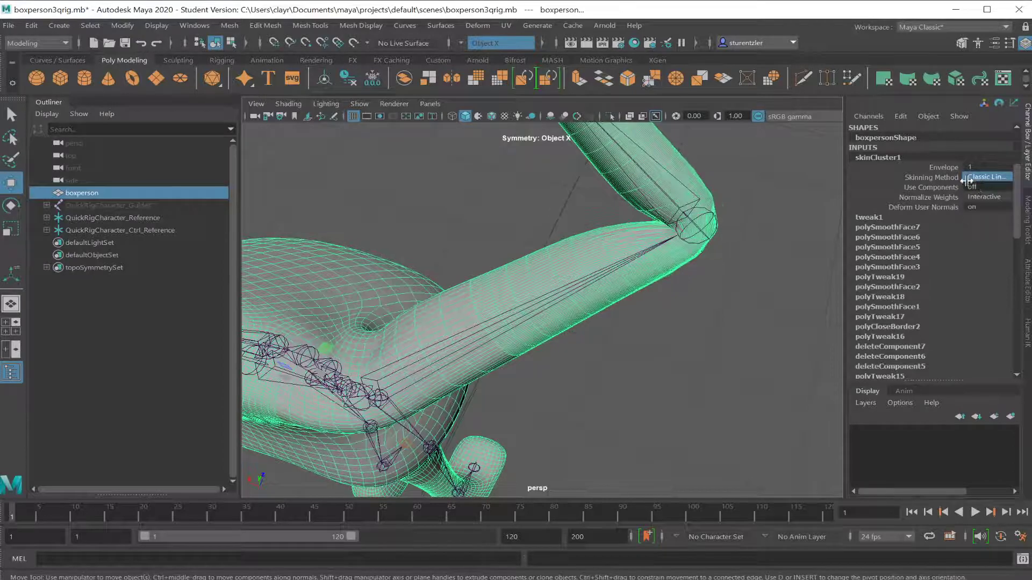
click(985, 177)
click(982, 198)
alt+drag(650, 207, 618, 228)
scroll(609, 222, up, 4)
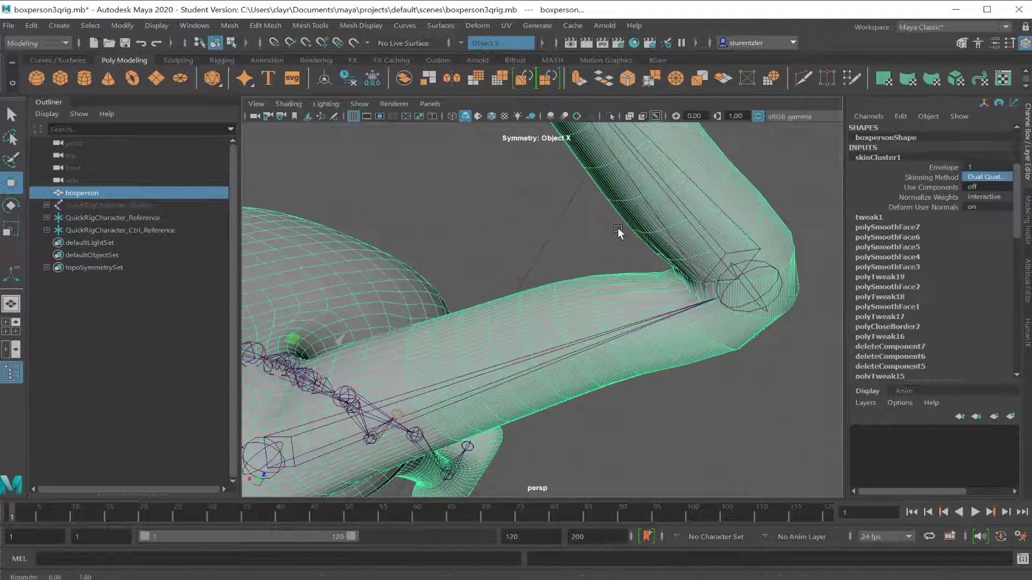
Examine the deformation of the boxperson mesh around the right elbow and along the arm from several angles.
click(652, 304)
click(644, 291)
alt+drag(644, 299, 685, 300)
scroll(686, 299, up, 3)
alt+middle_drag(732, 273, 569, 276)
alt+drag(514, 266, 564, 251)
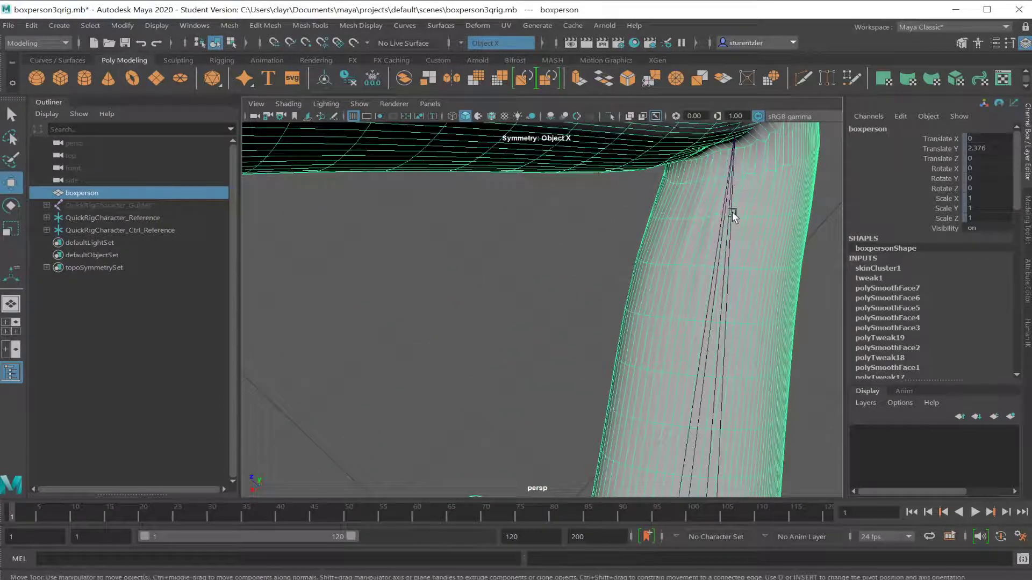
alt+drag(732, 211, 647, 260)
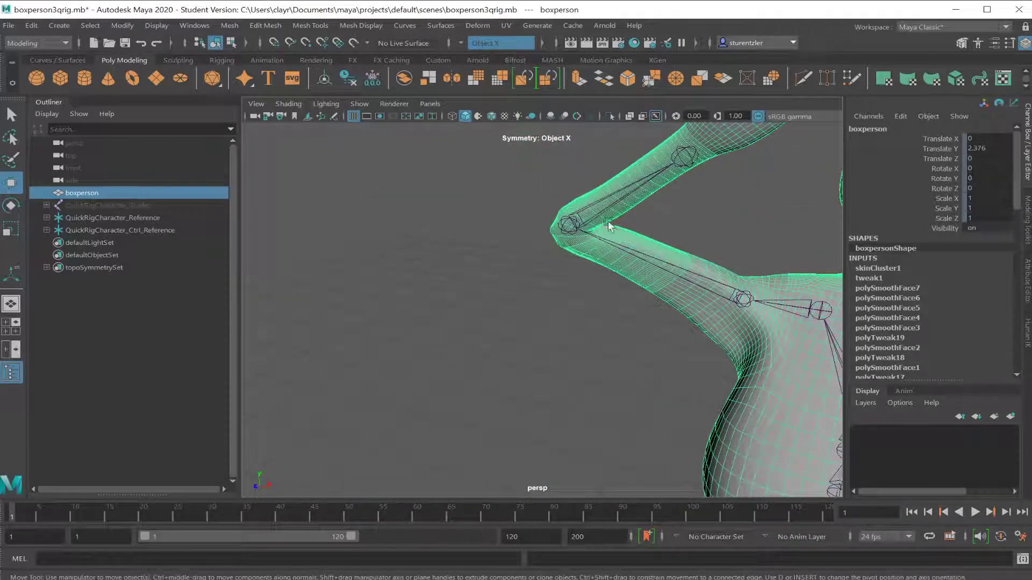
alt+drag(623, 237, 665, 253)
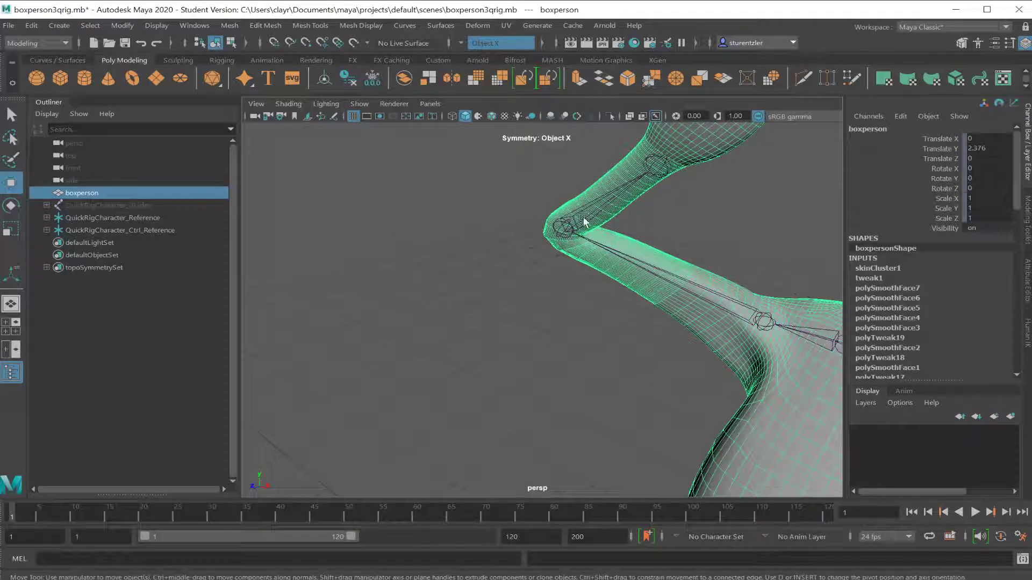
Inspect the right forearm joint, reselect the boxperson mesh and start painting its skinCluster1 paintWeights at the elbow.
click(566, 236)
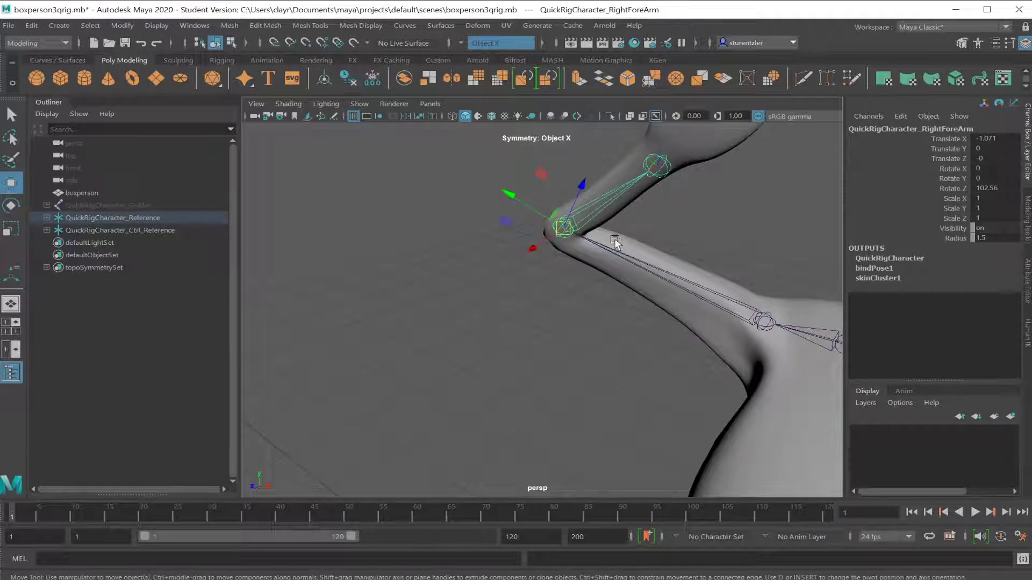
click(614, 237)
alt+drag(611, 237, 583, 321)
scroll(472, 247, up, 5)
right_click(589, 325)
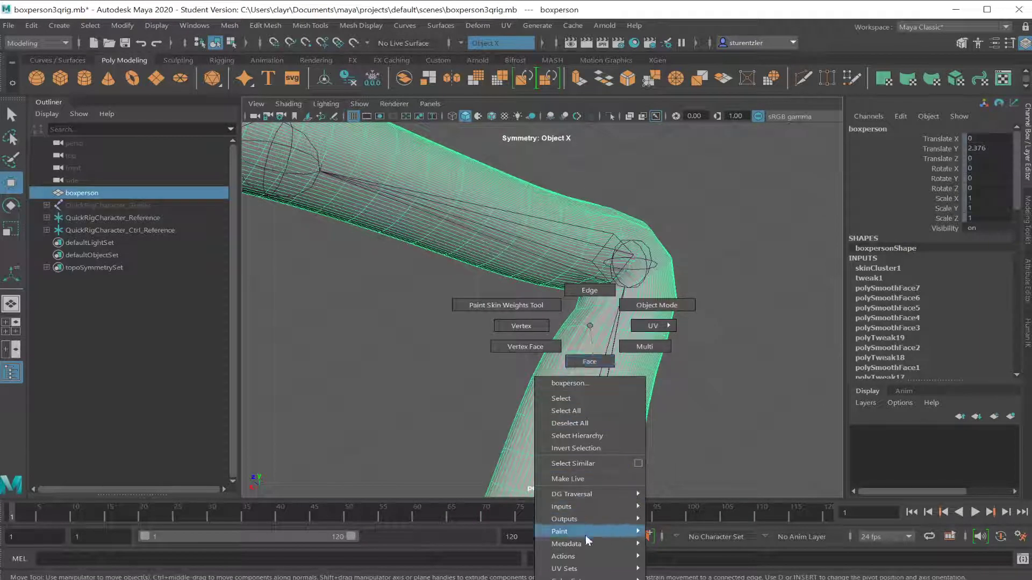
mouse_move(585, 534)
mouse_move(679, 568)
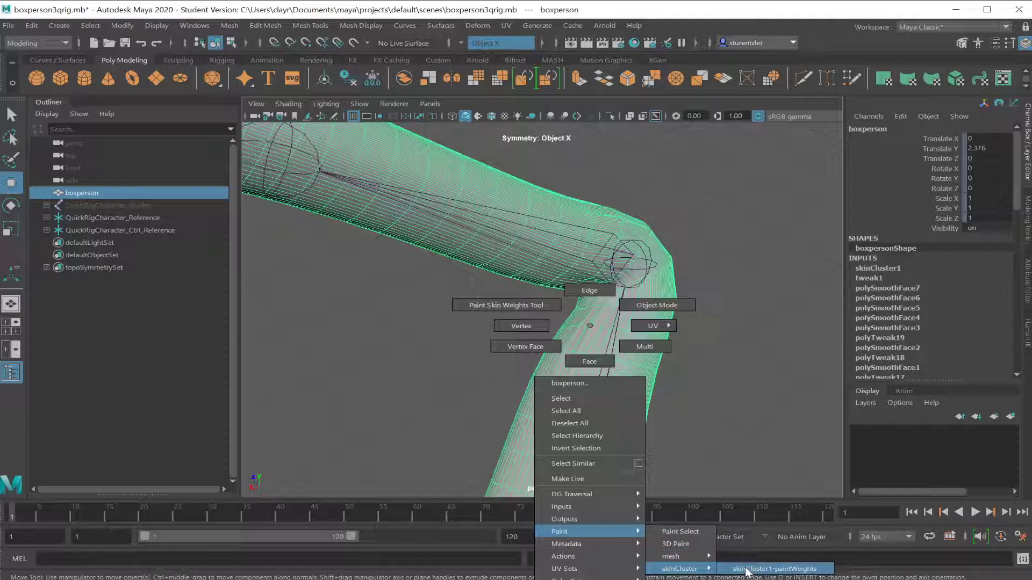
click(747, 571)
Open the tool settings for the Paint Skin Weights Tool.
alt+drag(653, 421, 670, 388)
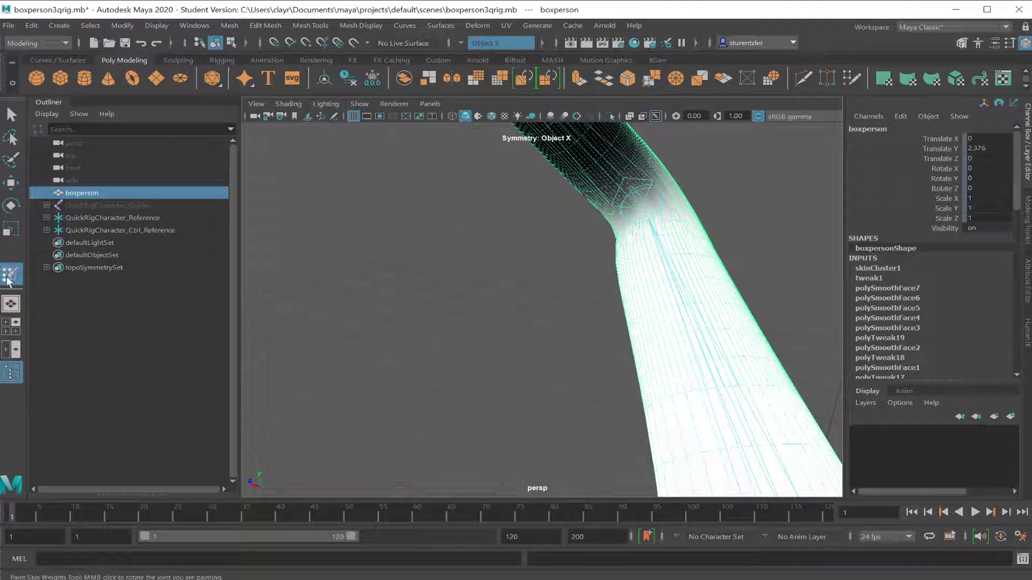
double_click(8, 278)
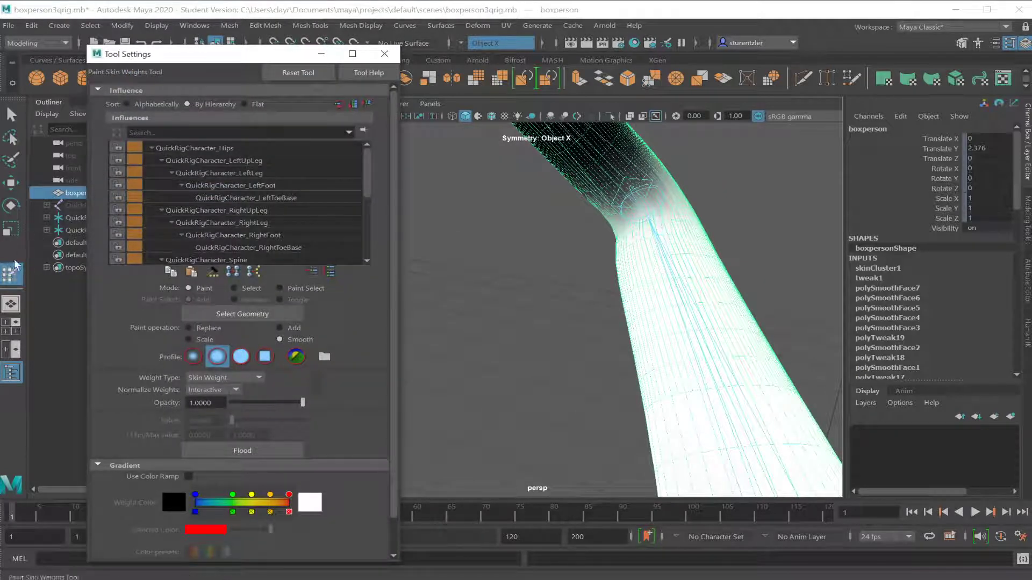
click(384, 54)
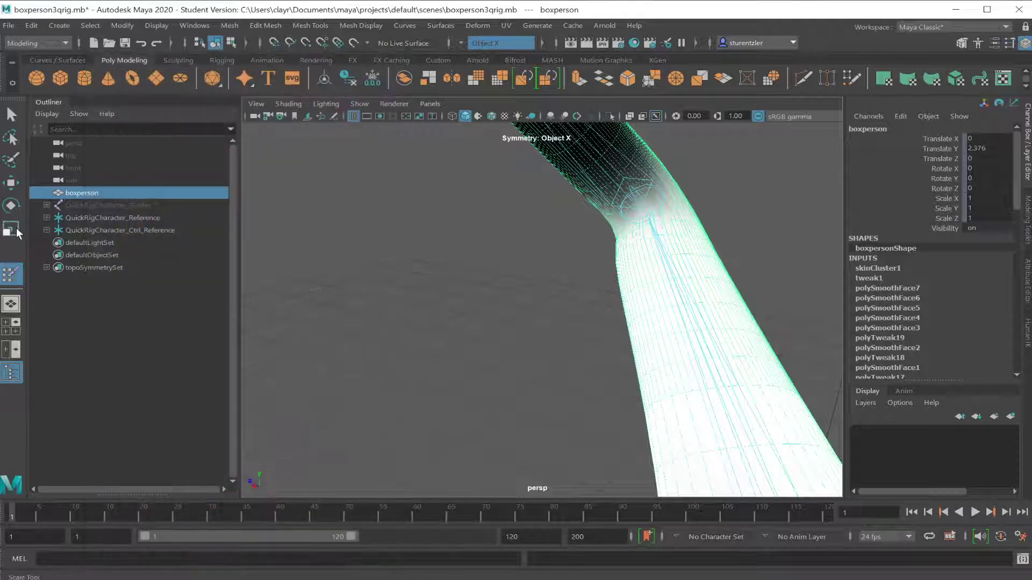
double_click(11, 276)
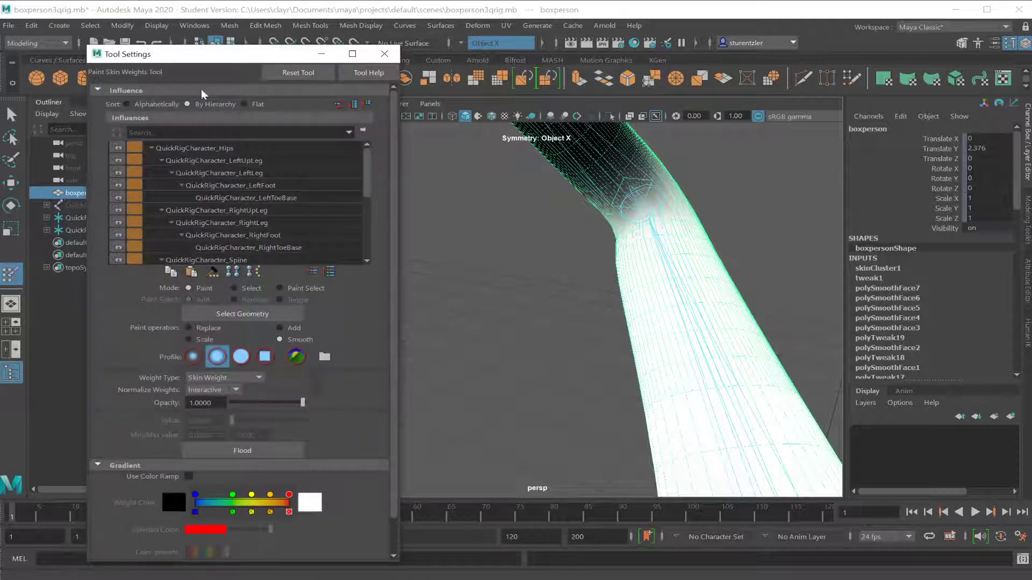
Compare the skin weights of the QuickRigCharacter_RightArm and QuickRigCharacter_RightForeArm influences around the elbow, finishing with RightArm selected.
drag(363, 173, 363, 227)
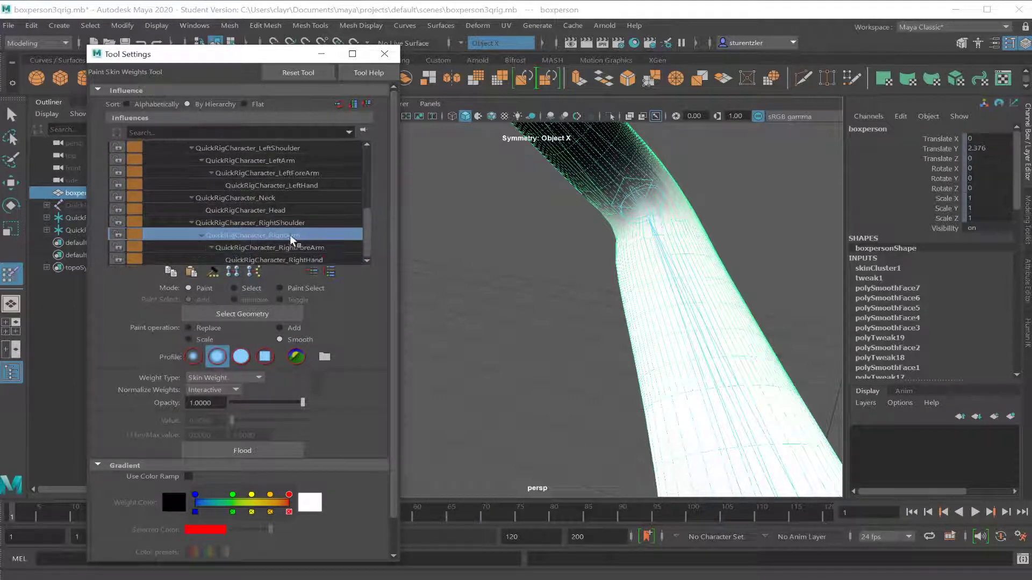
click(306, 247)
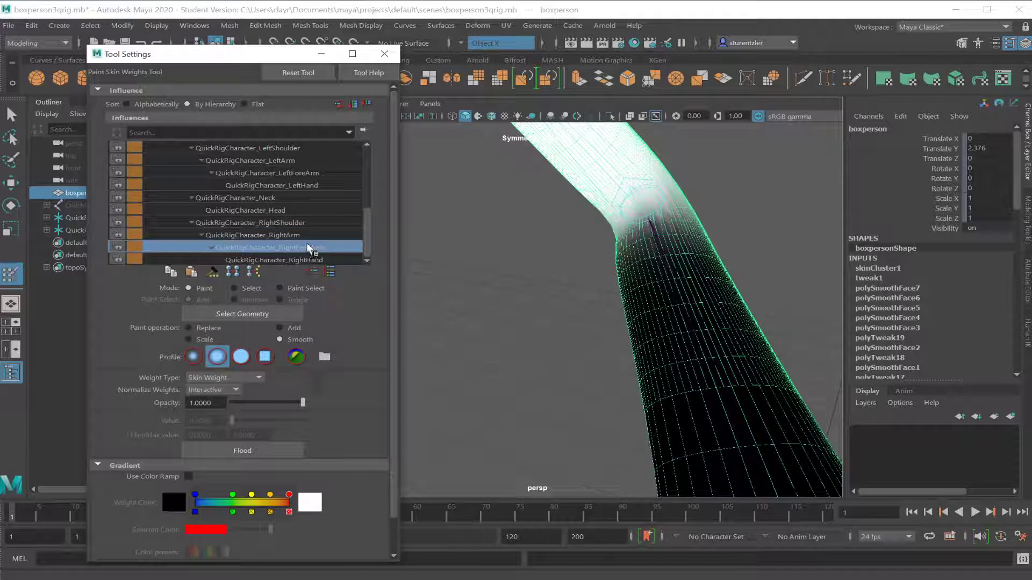
click(303, 236)
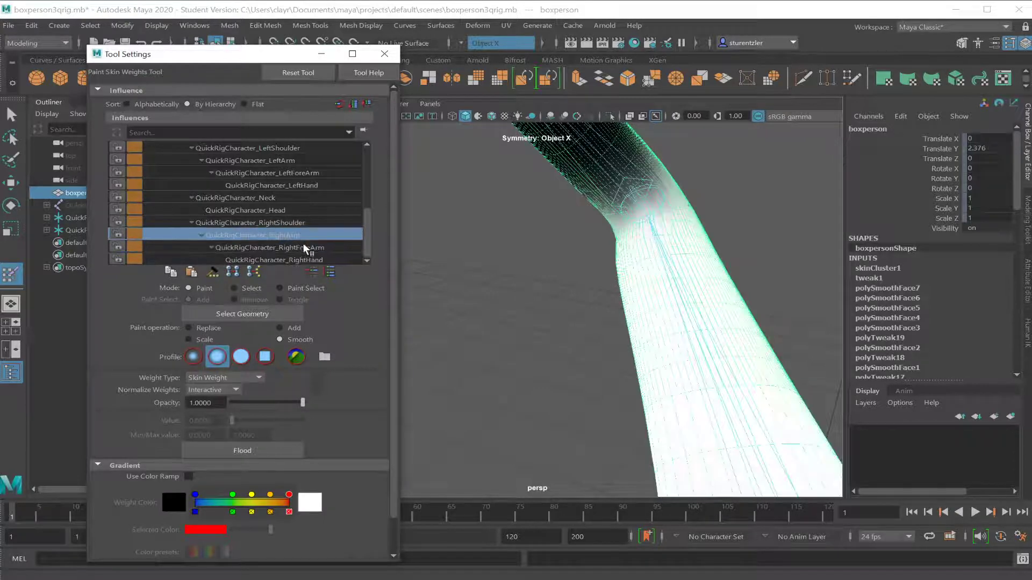
click(302, 248)
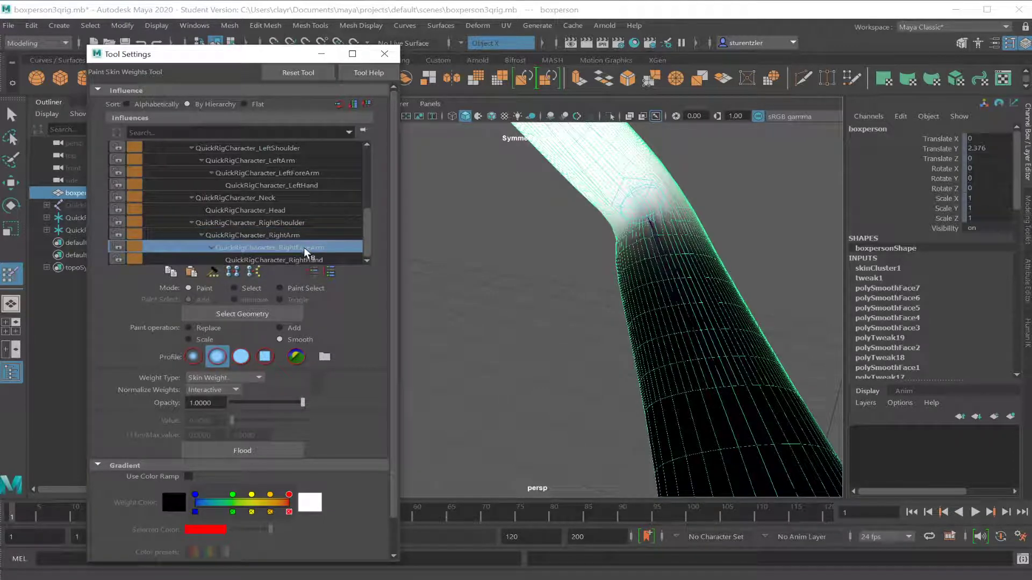
click(290, 234)
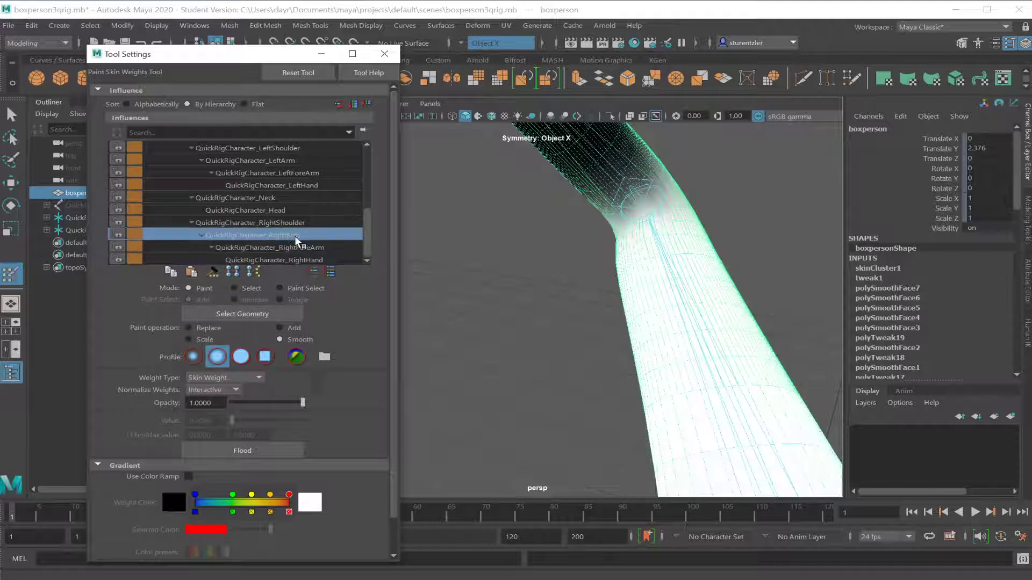
Compare the QuickRigCharacter_RightForeArm and QuickRigCharacter_RightArm skin weights around the elbow from several angles, finishing with RightForeArm selected.
click(302, 248)
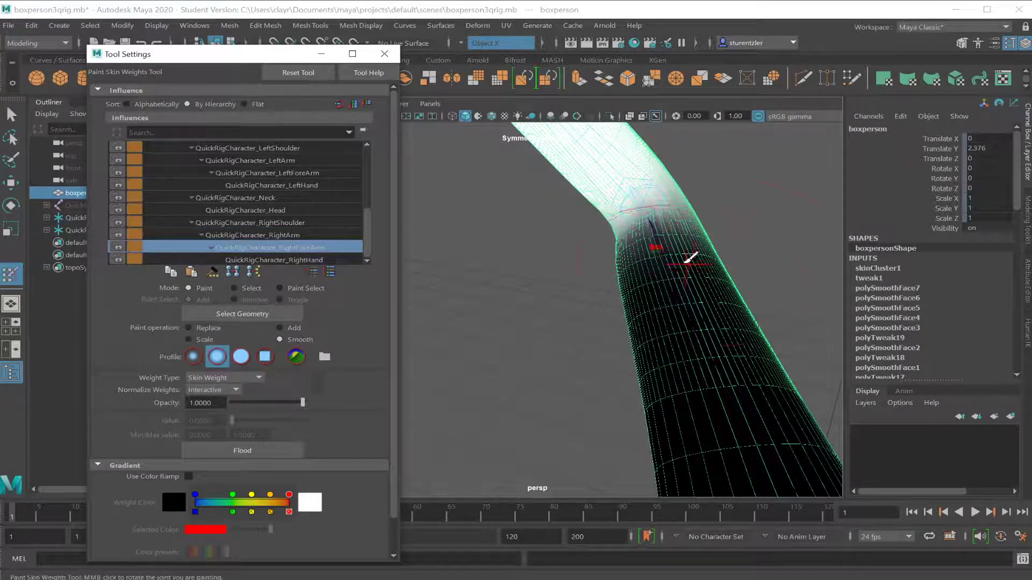
scroll(684, 258, up, 4)
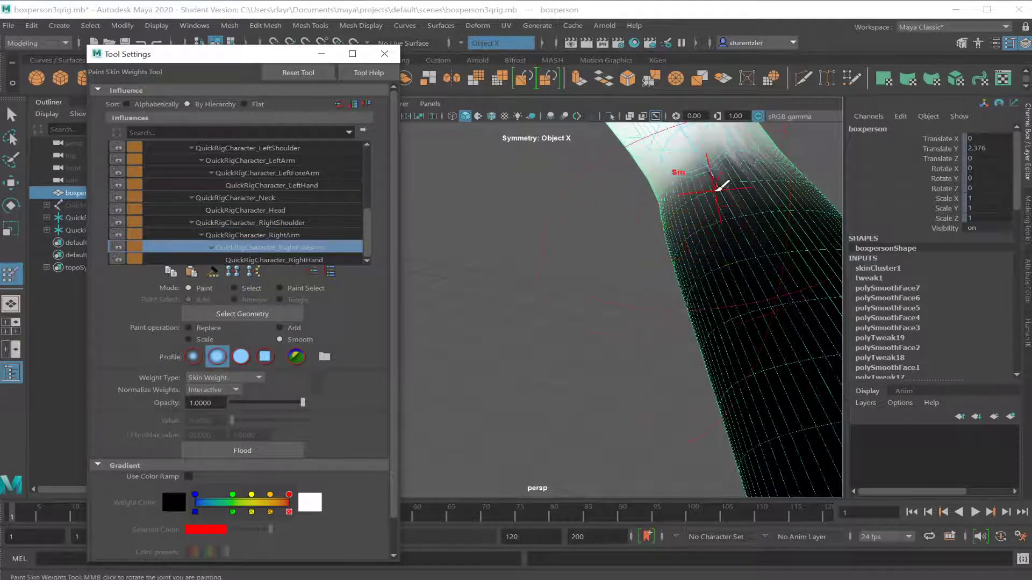
alt+middle_drag(643, 208, 578, 257)
mouse_move(578, 257)
alt+mouse_down()
mouse_move(557, 265)
mouse_move(591, 267)
mouse_move(574, 264)
alt+mouse_up()
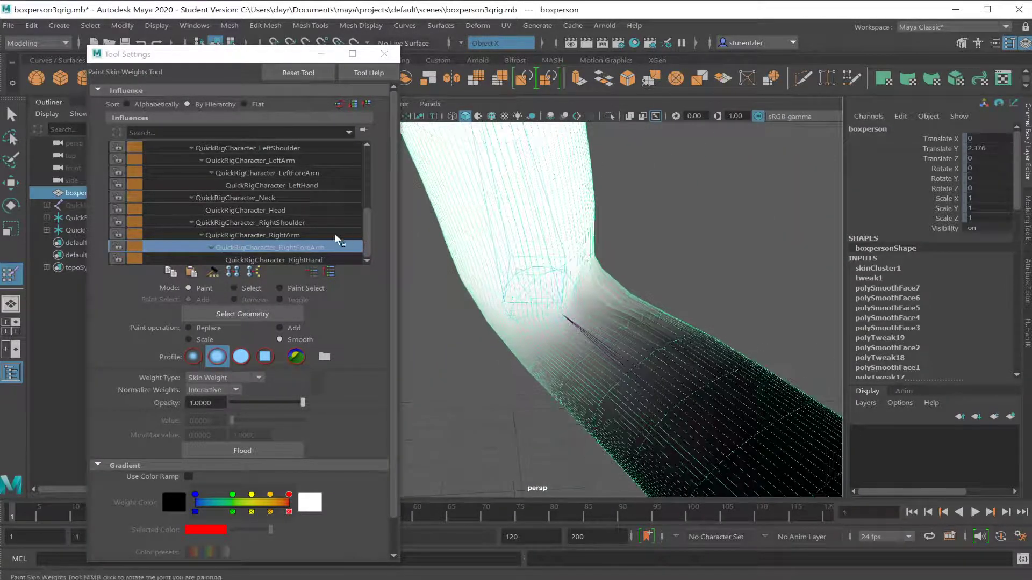
click(293, 234)
mouse_move(620, 308)
alt+mouse_down()
mouse_move(617, 328)
mouse_move(636, 312)
mouse_move(647, 315)
alt+mouse_up()
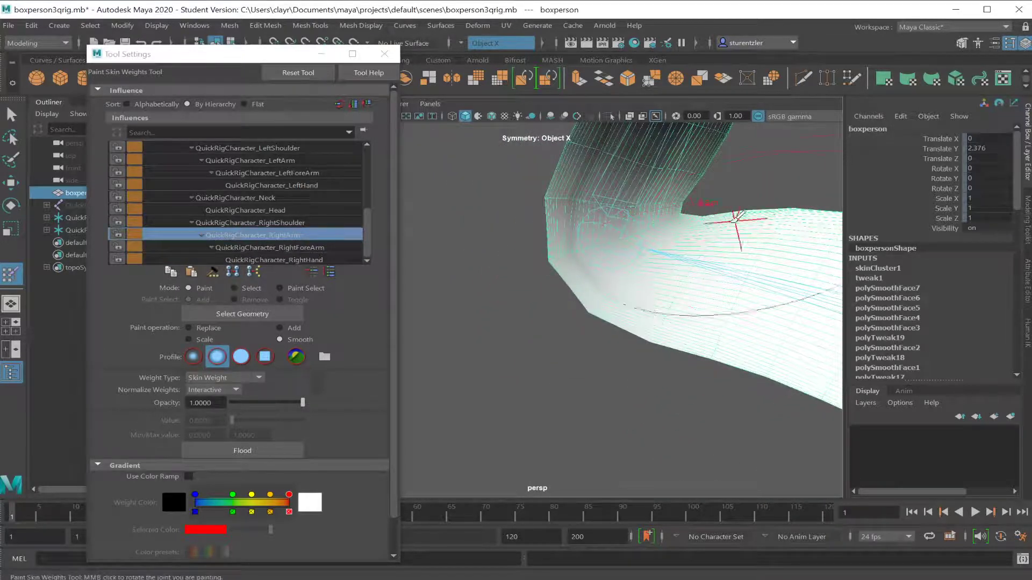
mouse_move(678, 228)
alt+mouse_down()
mouse_move(640, 245)
mouse_move(647, 255)
alt+mouse_up()
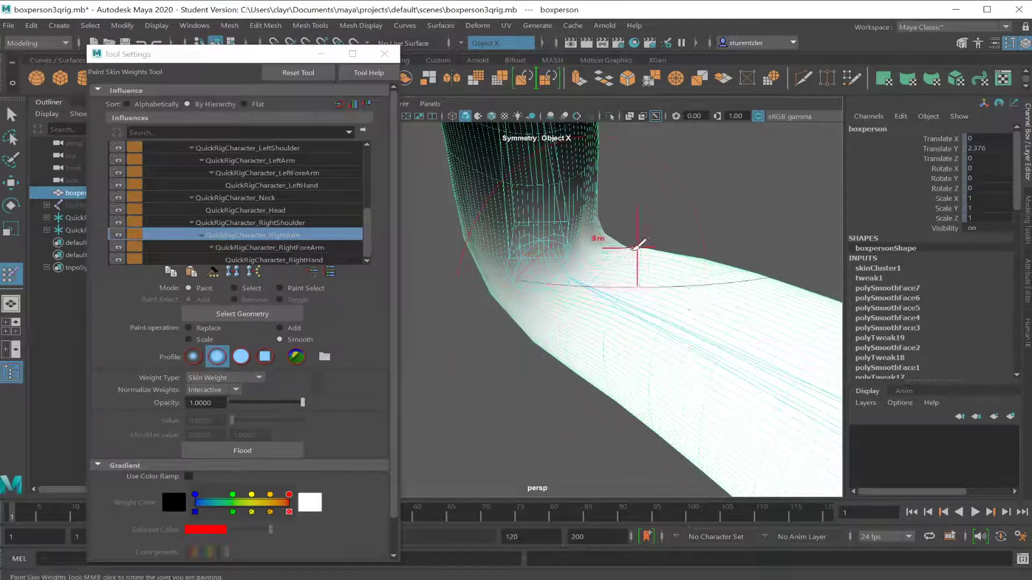
click(276, 247)
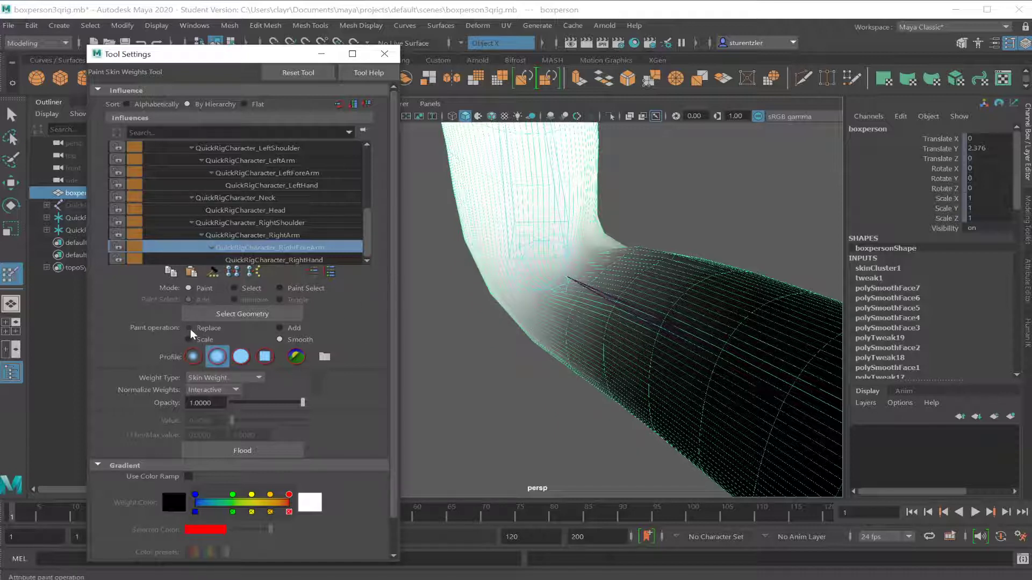
click(281, 326)
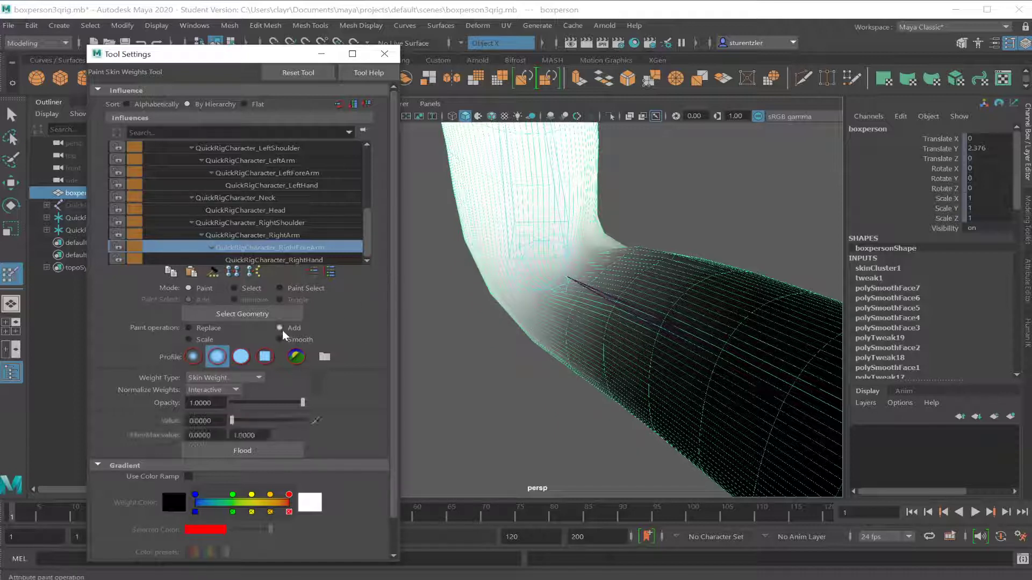
click(280, 336)
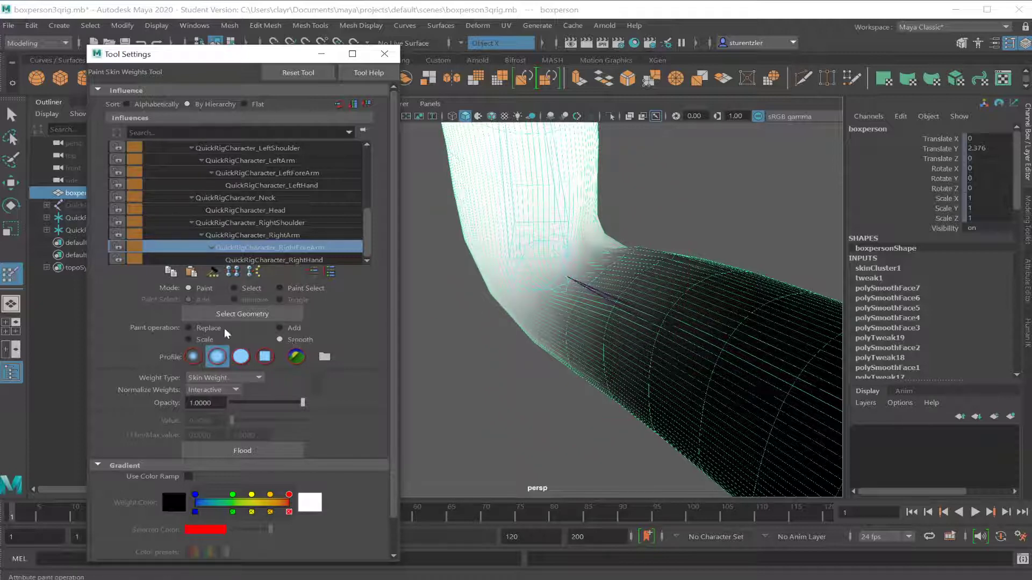
click(196, 327)
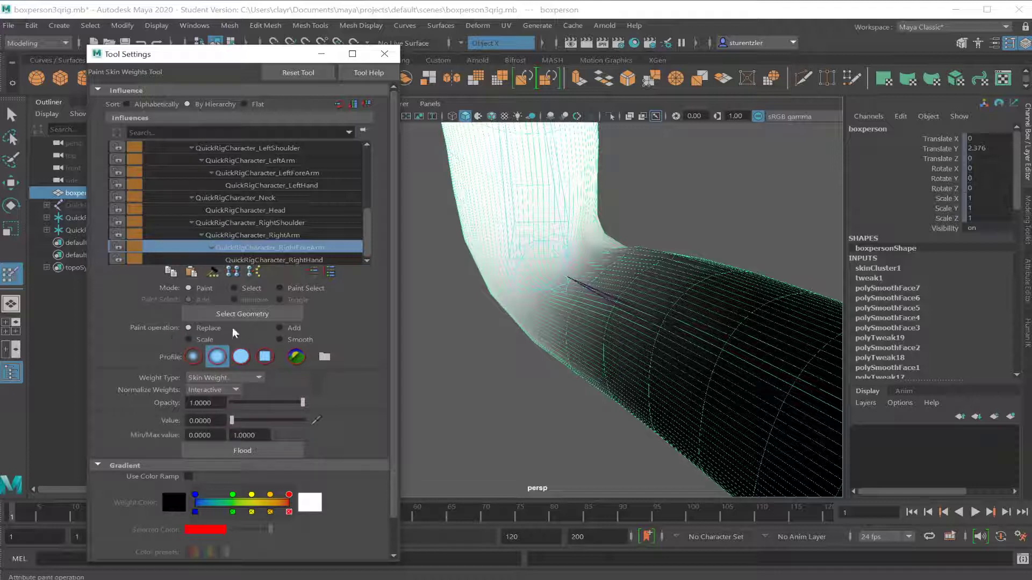
Set the paint operation to Smooth and shrink the brush radius over the right elbow.
click(280, 338)
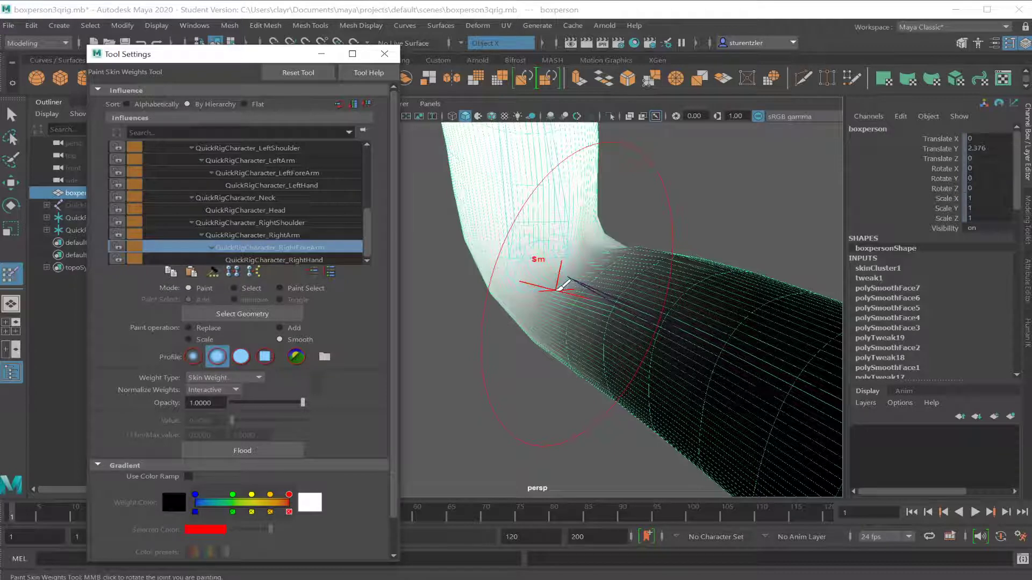
key(b)
mouse_move(557, 290)
mouse_down()
mouse_move(499, 305)
mouse_move(489, 321)
mouse_move(532, 350)
mouse_move(502, 338)
mouse_move(539, 335)
mouse_move(517, 356)
mouse_move(545, 347)
mouse_move(515, 366)
mouse_move(552, 352)
mouse_move(540, 353)
mouse_up()
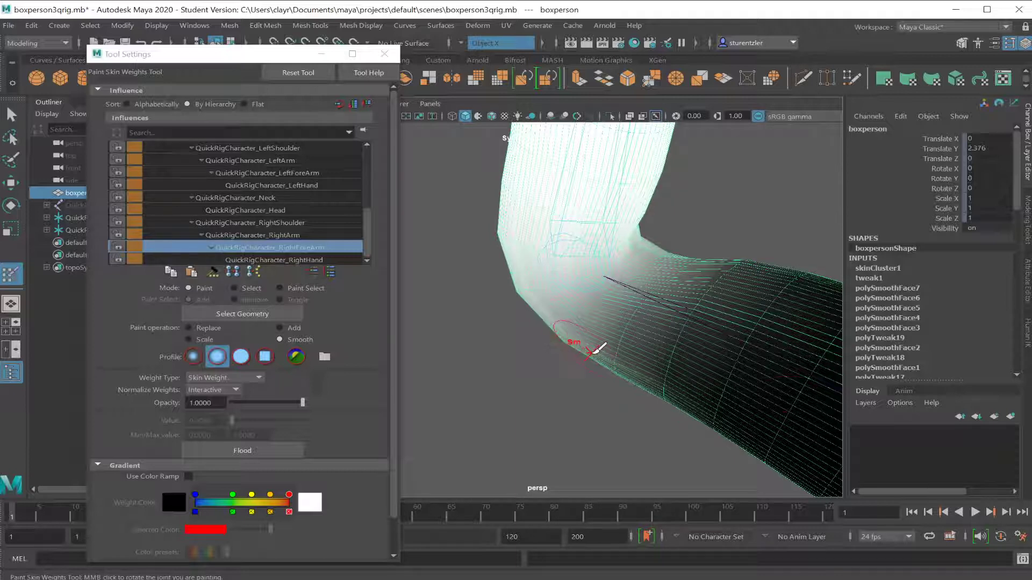
Inspect the right arm's weights and switch the paint operation to Add for the QuickRigCharacter_RightForeArm influence.
scroll(631, 362, down, 10)
alt+drag(632, 360, 528, 318)
scroll(468, 274, up, 5)
alt+middle_drag(467, 274, 662, 407)
click(218, 329)
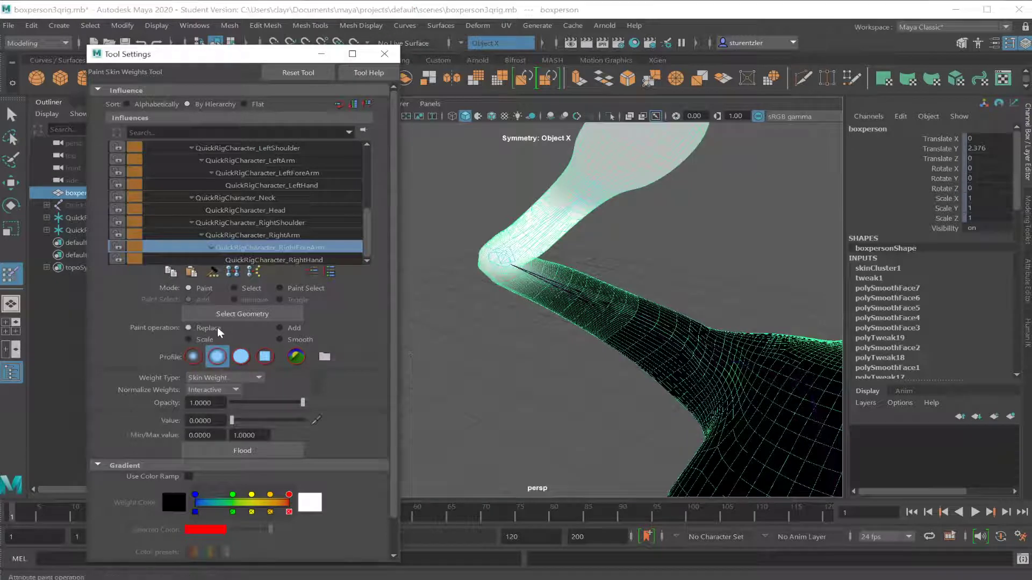
click(288, 329)
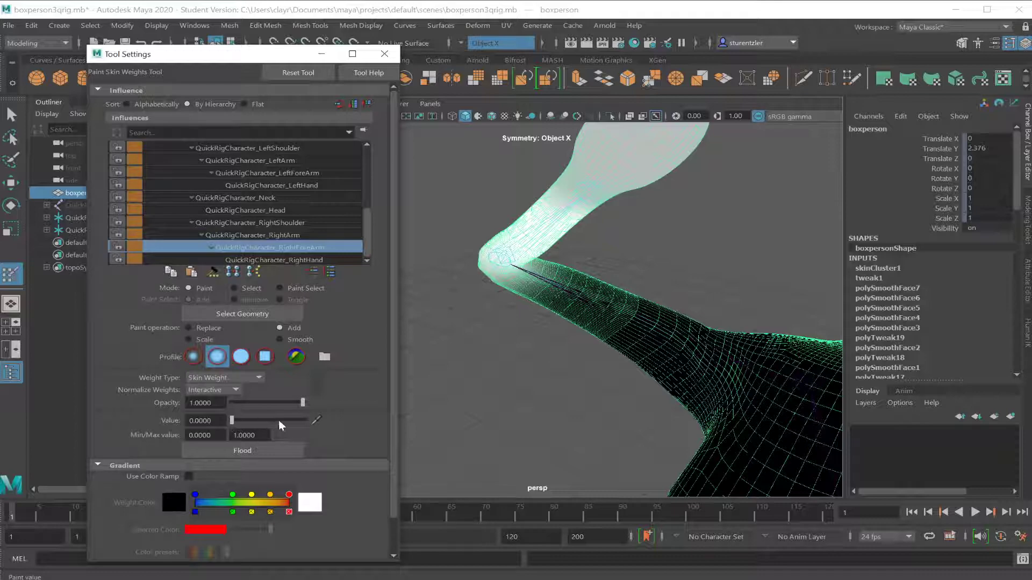
scroll(576, 346, down, 3)
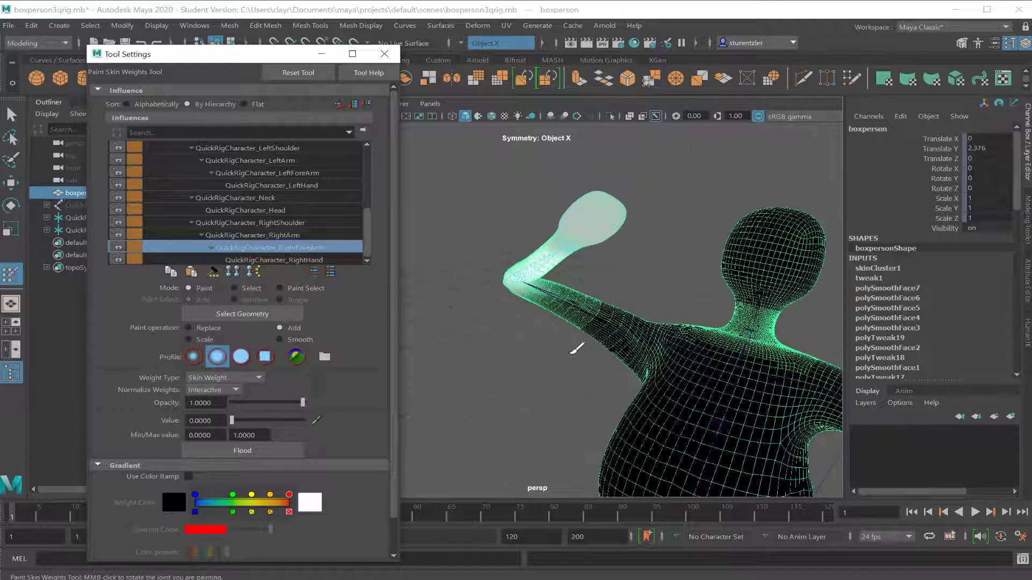
scroll(573, 353, down, 4)
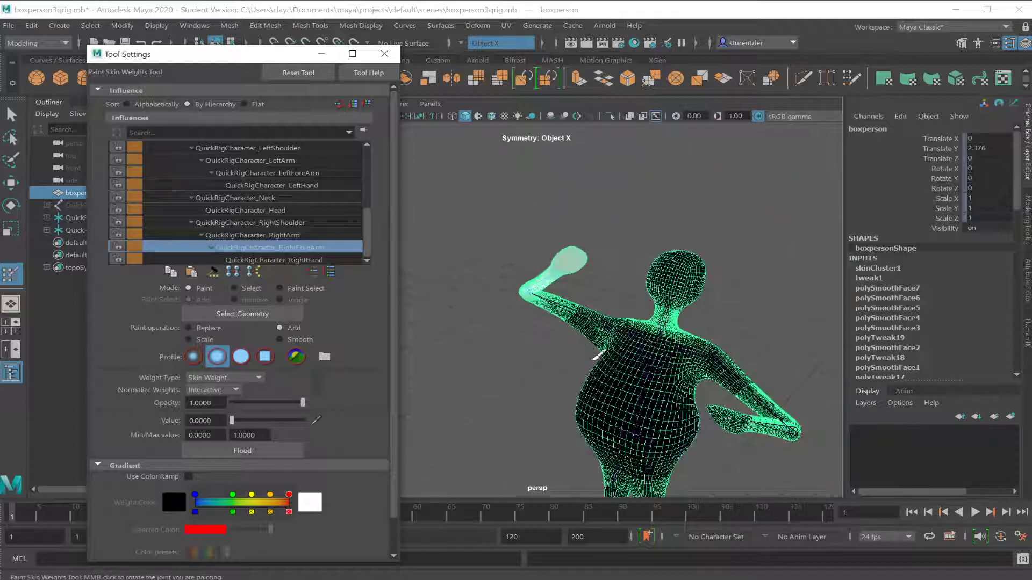